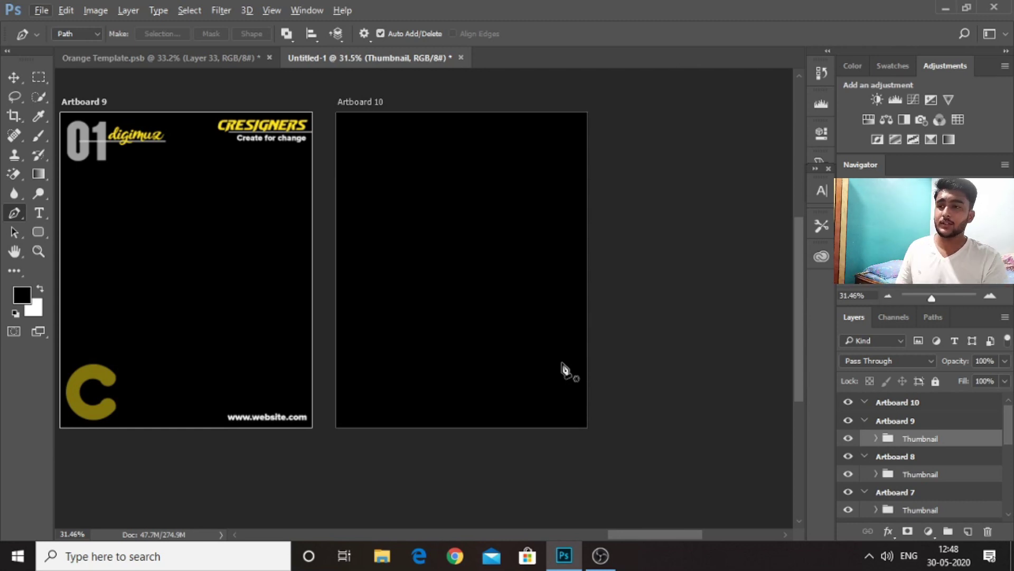
Draw a yellow-filled triangle with the Pen tool in Shape mode, covering the lower-right half of Artboard 10
{"action": "left_click", "coordinate": [95, 36]}
{"action": "left_click", "coordinate": [67, 46]}
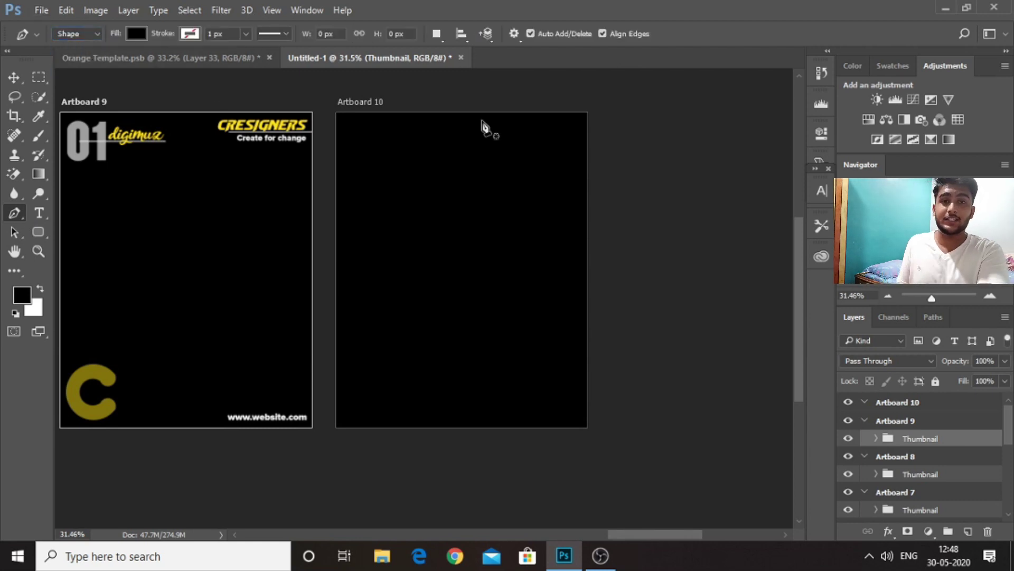
{"action": "left_click", "coordinate": [332, 431]}
{"action": "left_click", "coordinate": [595, 104]}
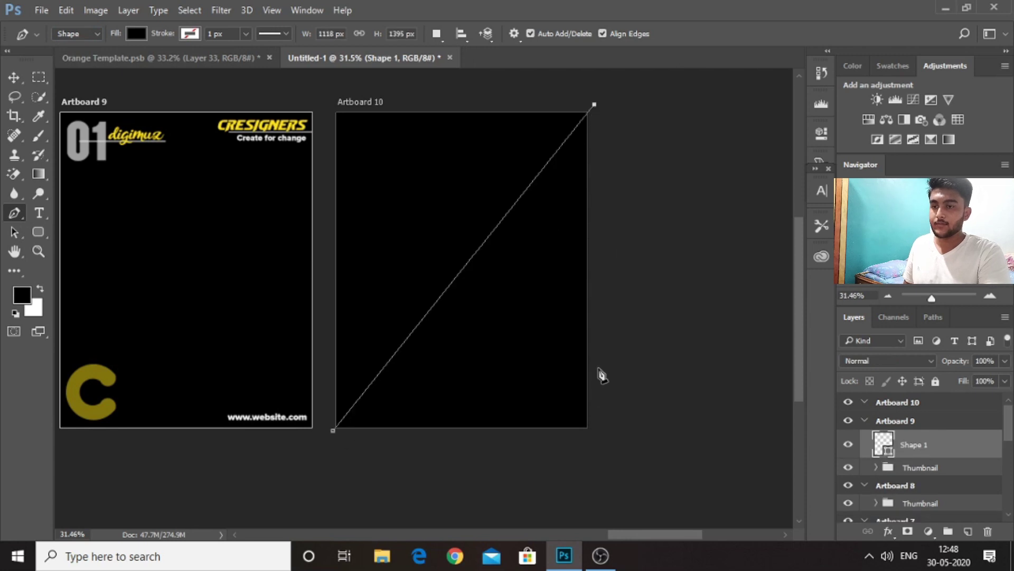
{"action": "left_click", "coordinate": [597, 439]}
{"action": "left_click", "coordinate": [334, 435]}
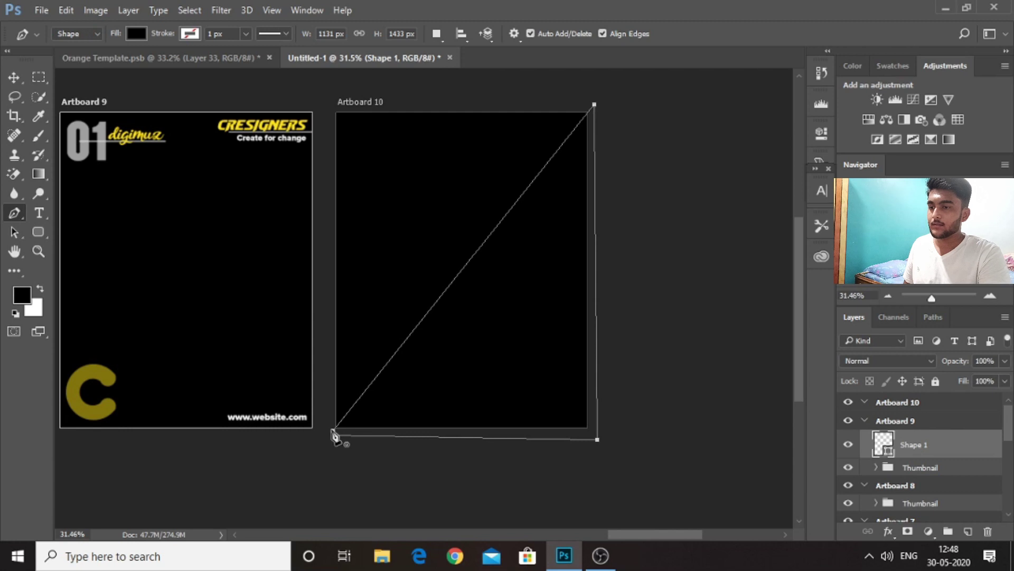
{"action": "left_click", "coordinate": [136, 33]}
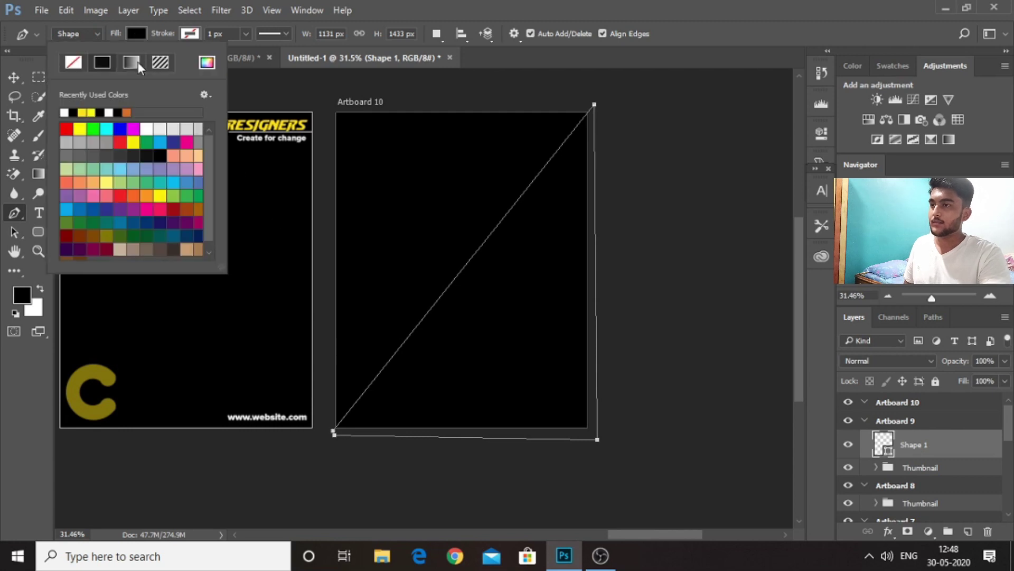
{"action": "left_click", "coordinate": [90, 111]}
Place the circular portrait on Artboard 10 and centre it horizontally and vertically
{"action": "key", "text": "v"}
{"action": "scroll", "coordinate": [523, 309], "scroll_direction": "up", "scroll_amount": 2}
{"action": "left_click_drag", "start_coordinate": [529, 309], "coordinate": [478, 302]}
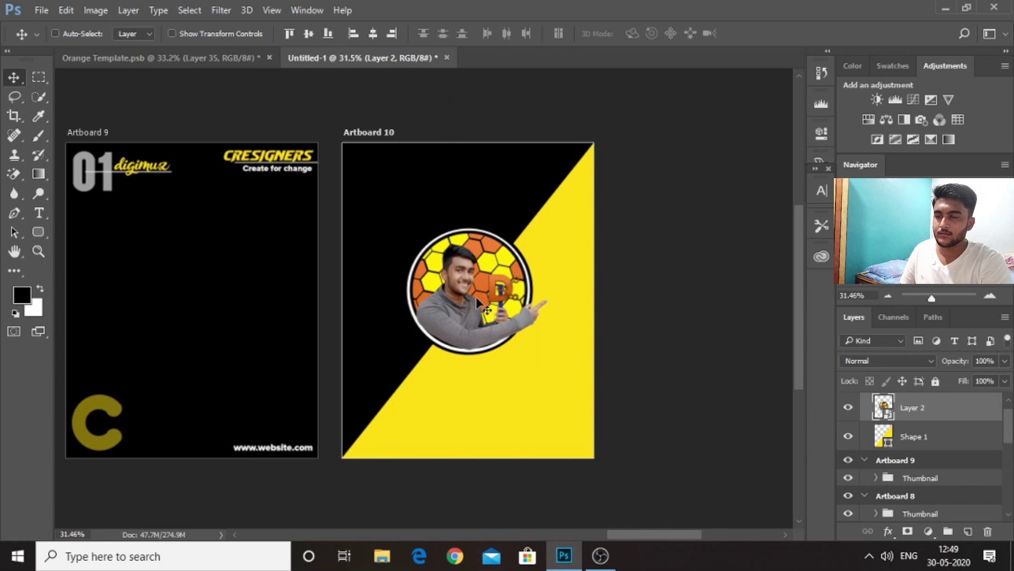
{"action": "left_click", "coordinate": [372, 33]}
{"action": "left_click", "coordinate": [309, 33]}
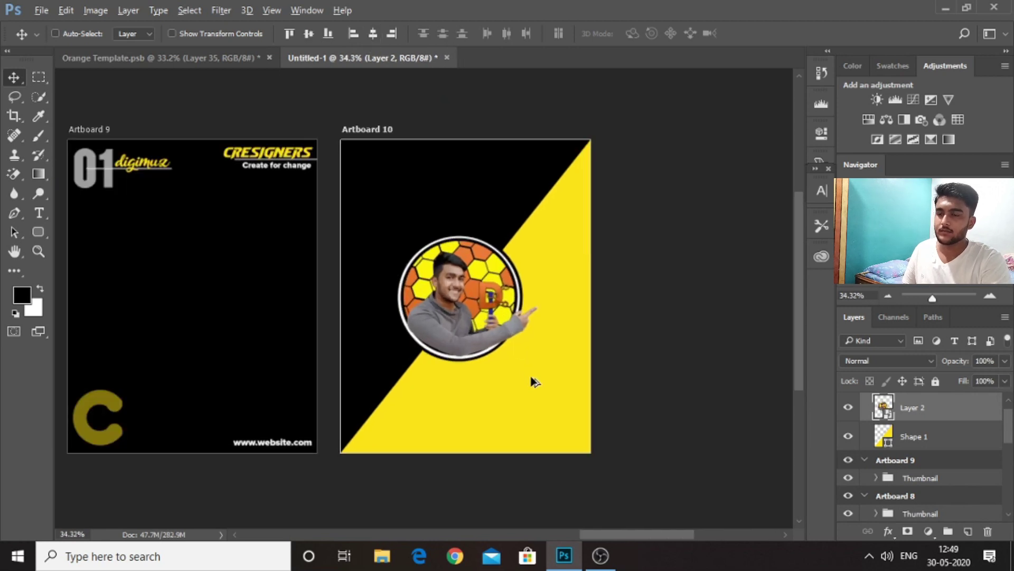
{"action": "scroll", "coordinate": [532, 373], "scroll_direction": "up", "scroll_amount": 5}
{"action": "scroll", "coordinate": [523, 386], "scroll_direction": "down", "scroll_amount": 3}
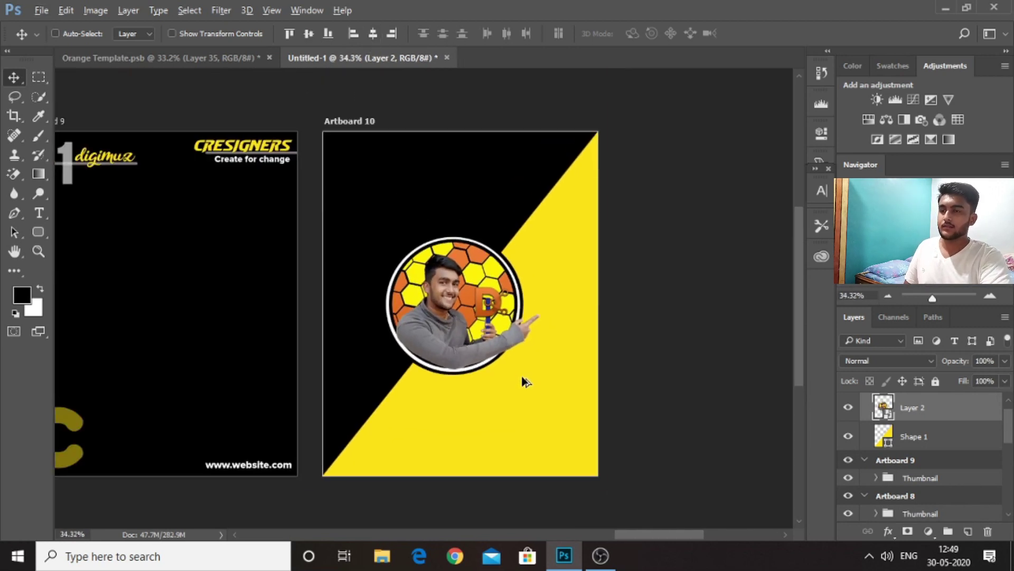
{"action": "scroll", "coordinate": [526, 382], "scroll_direction": "up", "scroll_amount": 2}
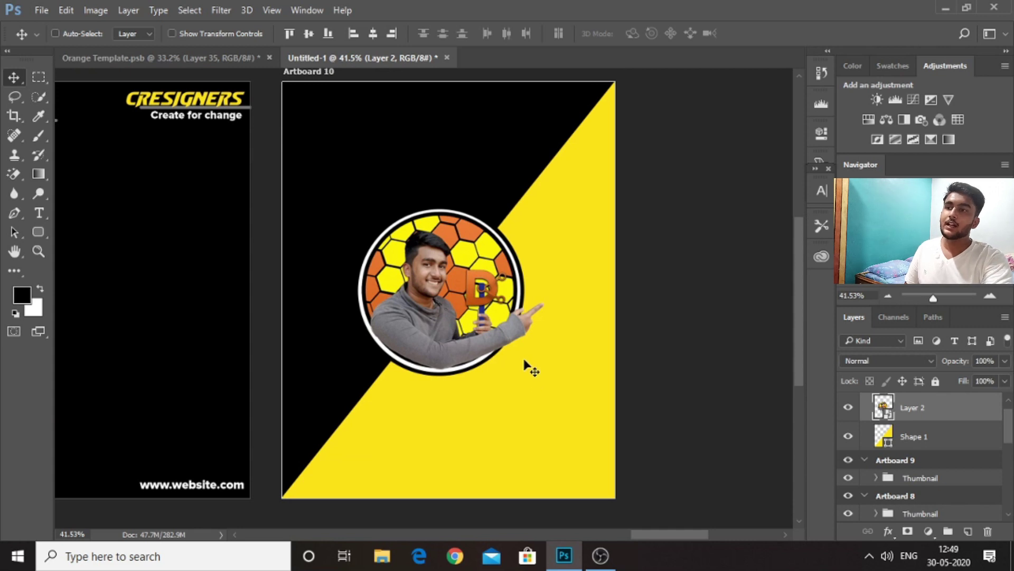
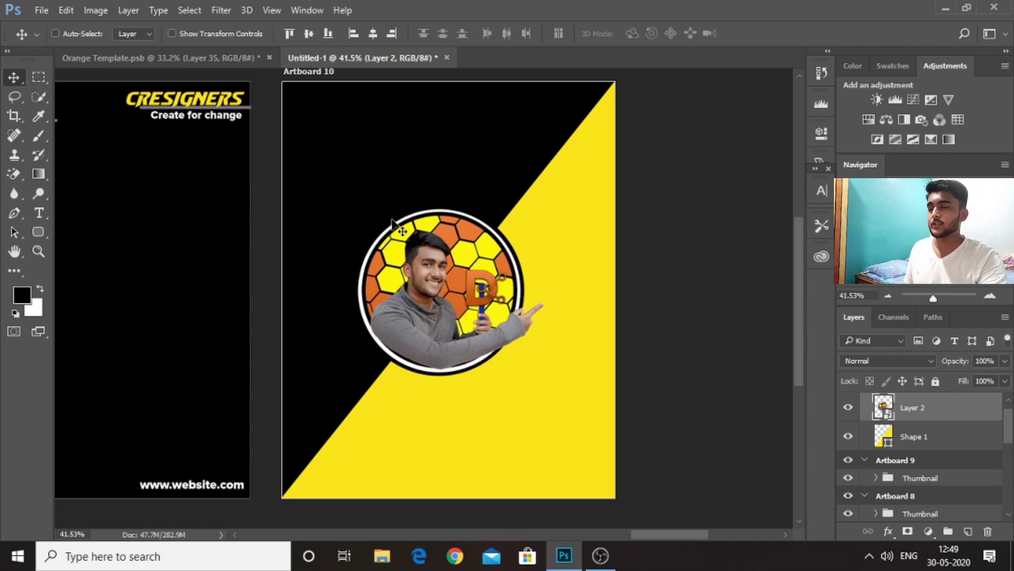
Add white text reading "Turn on Post Notifications" near the upper-right corner of Artboard 10
{"action": "left_click", "coordinate": [39, 213]}
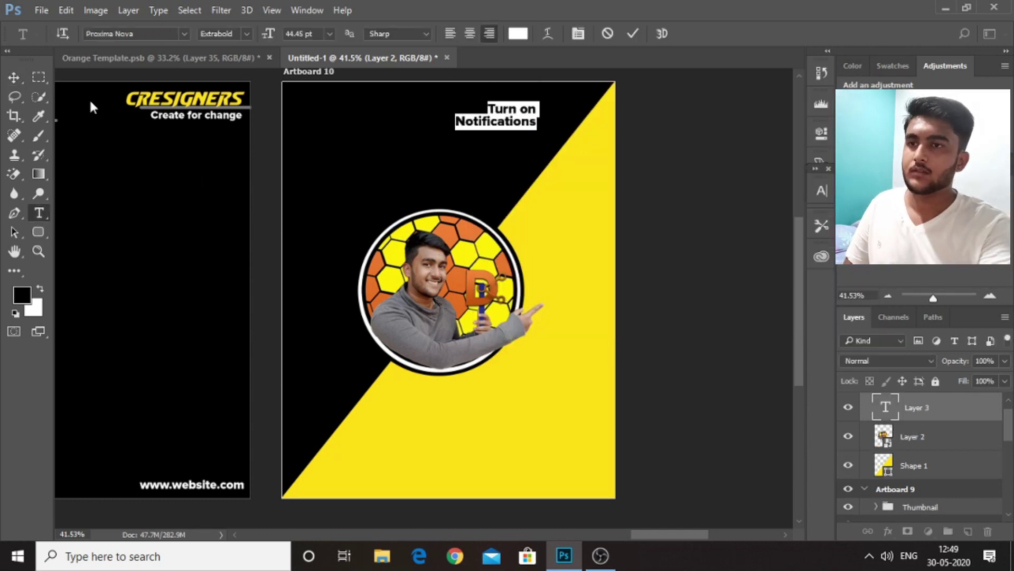
{"action": "type", "text": "Post"}
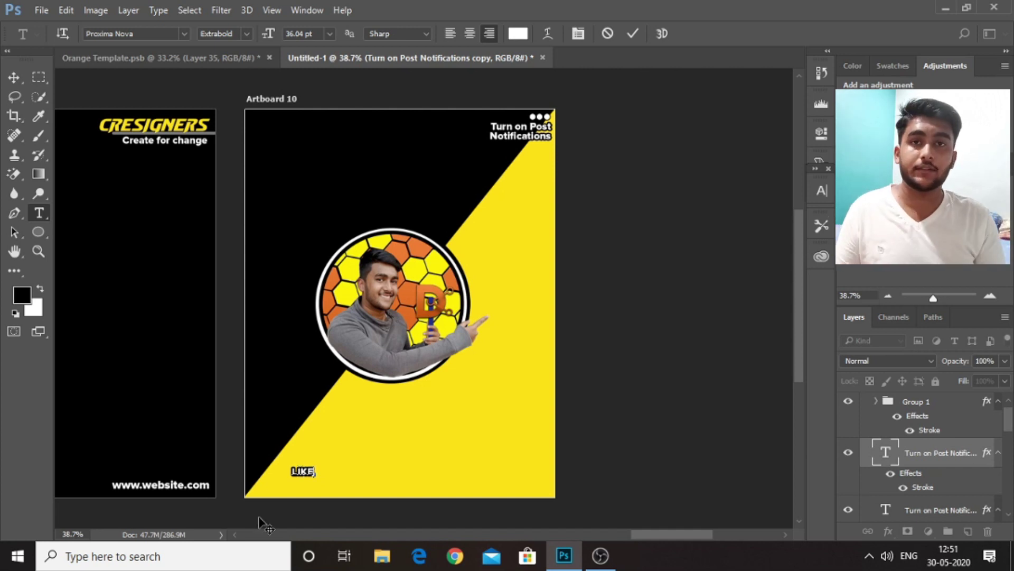
Place the LIKE text in the lower-left corner of Artboard 10, coloured black and without its stroke effect
{"action": "left_click", "coordinate": [14, 77]}
{"action": "left_click_drag", "start_coordinate": [309, 469], "coordinate": [290, 481]}
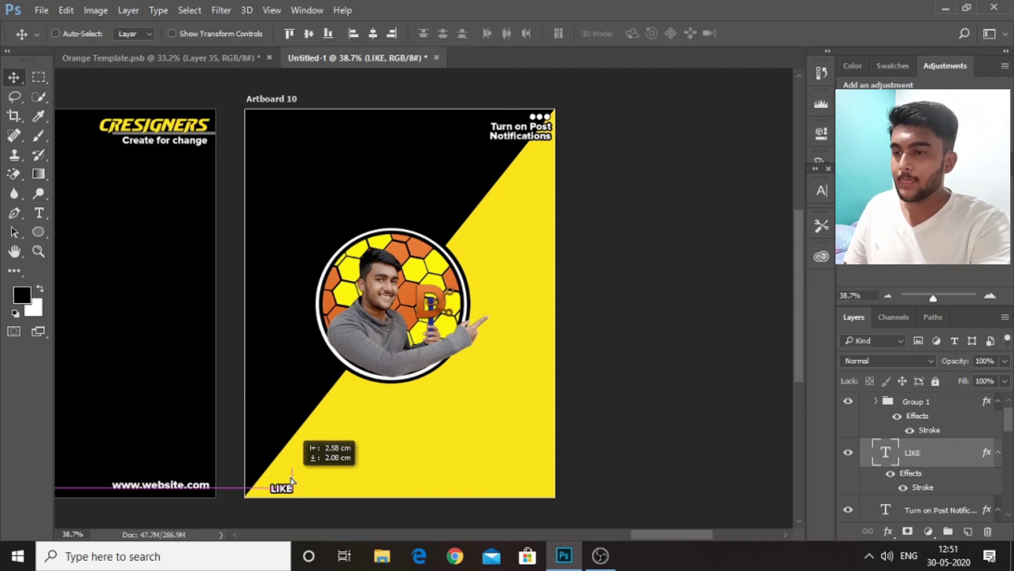
{"action": "double_click", "coordinate": [885, 452]}
{"action": "left_click", "coordinate": [517, 33]}
{"action": "left_click", "coordinate": [890, 473]}
Adjust the LIKE text with Free Transform in the artboard's lower-left corner
{"action": "scroll", "coordinate": [270, 486], "scroll_direction": "up", "scroll_amount": 10}
{"action": "key", "text": "ctrl+t"}
{"action": "left_click_drag", "start_coordinate": [305, 338], "coordinate": [353, 323]}
{"action": "key", "text": "Return"}
Duplicate the LIKE text to its right, change the copy to COMMENT and position it beside LIKE
{"action": "left_click_drag", "start_coordinate": [301, 376], "coordinate": [421, 376]}
{"action": "double_click", "coordinate": [885, 452]}
{"action": "type", "text": "COMMENT"}
{"action": "left_click_drag", "start_coordinate": [402, 323], "coordinate": [563, 321]}
Duplicate the COMMENT text to its right and change the copy to SHARE
{"action": "scroll", "coordinate": [417, 320], "scroll_direction": "down", "scroll_amount": 9}
{"action": "left_click_drag", "start_coordinate": [361, 427], "coordinate": [408, 429]}
{"action": "double_click", "coordinate": [885, 452]}
{"action": "type", "text": "SHARE"}
Group the LIKE, COMMENT and SHARE text layers and adjust the group with Free Transform
{"action": "scroll", "coordinate": [942, 475], "scroll_direction": "down", "scroll_amount": 3}
{"action": "left_click", "coordinate": [941, 503], "text": "shift"}
{"action": "key", "text": "ctrl+g"}
{"action": "key", "text": "ctrl+t"}
{"action": "key", "text": "Return"}
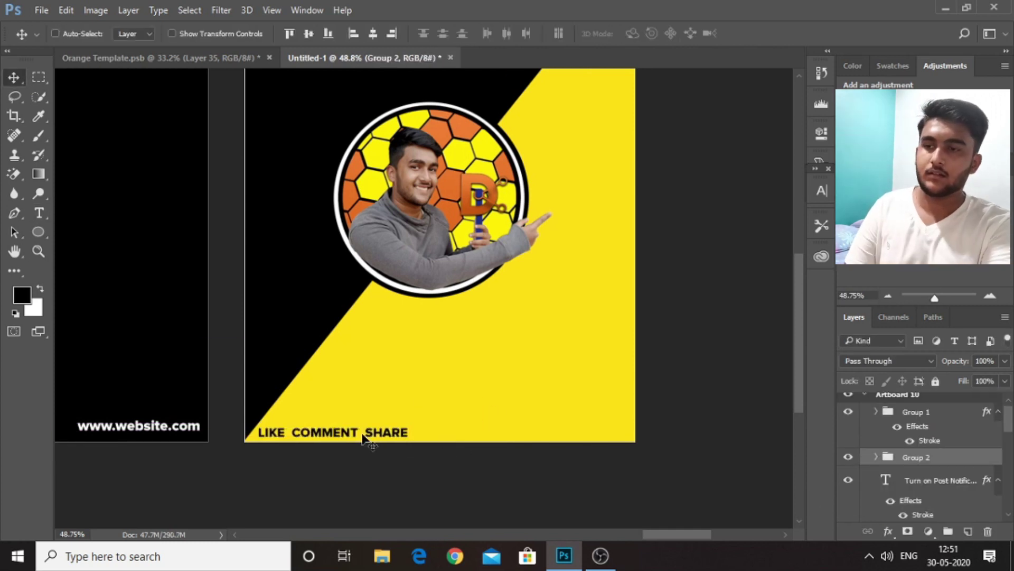
{"action": "scroll", "coordinate": [510, 414], "scroll_direction": "down", "scroll_amount": 2}
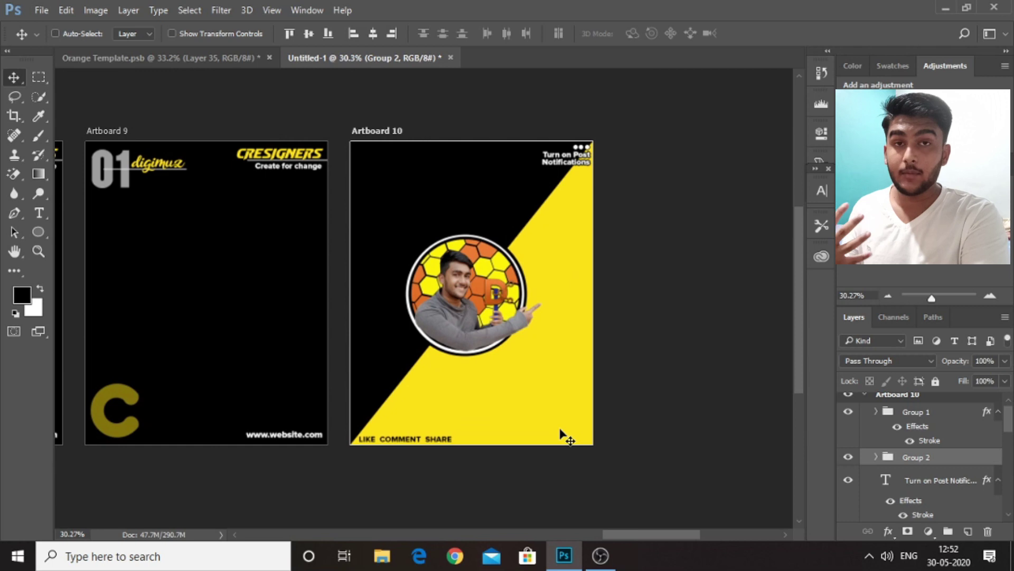
Set the COMMENT text colour to ffffff and turn its stroke effect back on
{"action": "scroll", "coordinate": [433, 465], "scroll_direction": "up", "scroll_amount": 5}
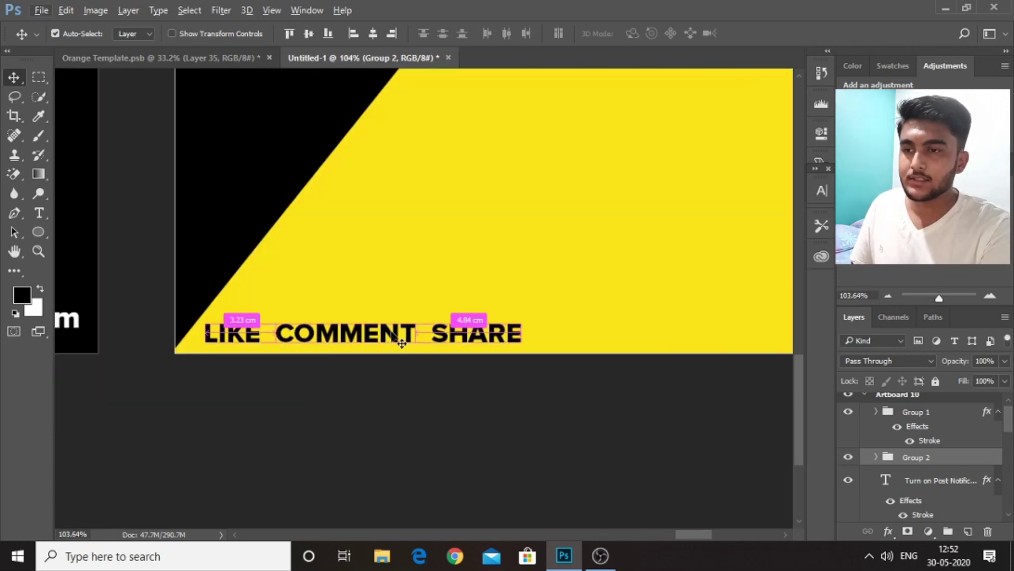
{"action": "left_click", "coordinate": [401, 343]}
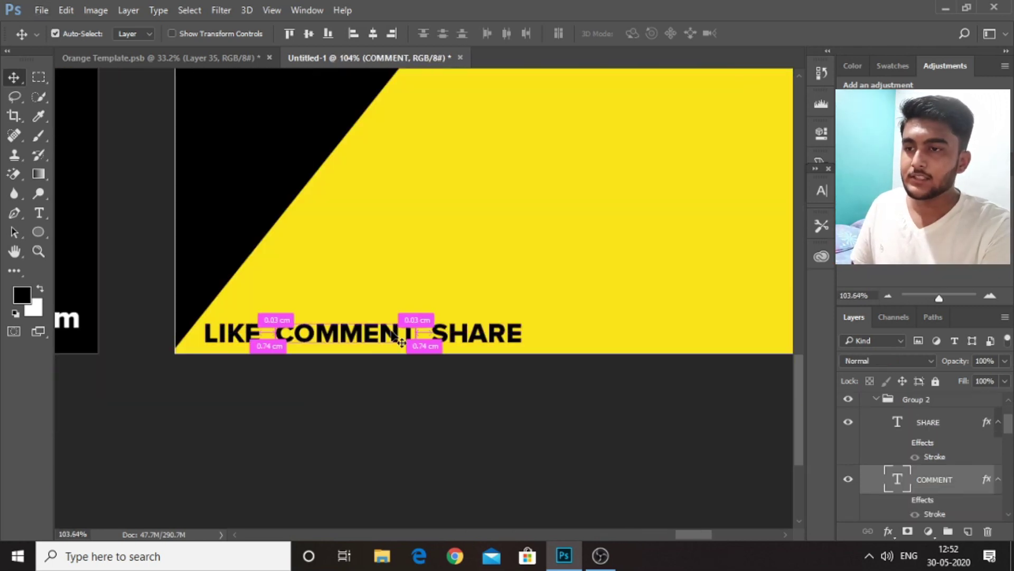
{"action": "double_click", "coordinate": [905, 482]}
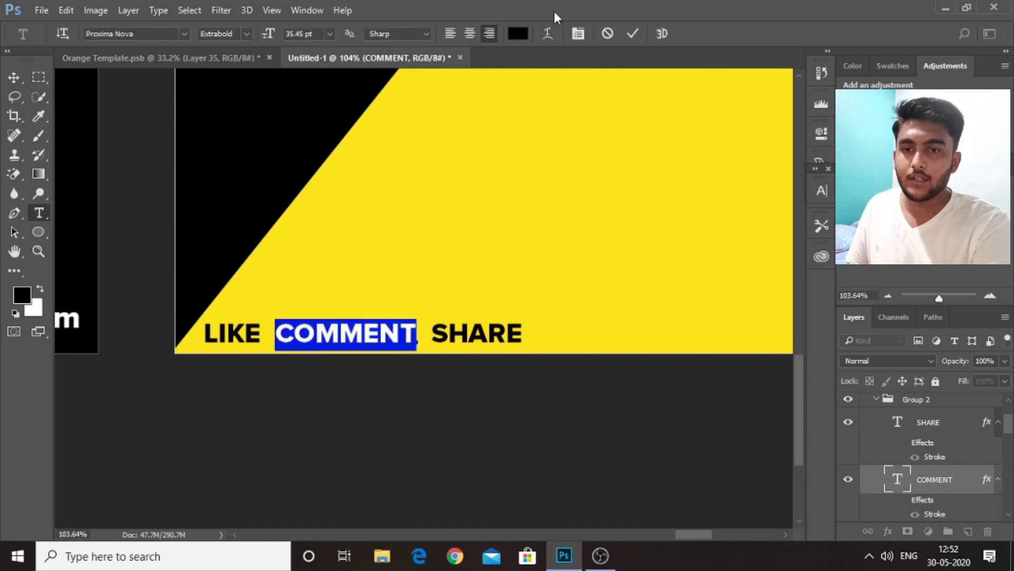
{"action": "left_click", "coordinate": [518, 34]}
{"action": "type", "text": "ffffff"}
{"action": "left_click", "coordinate": [820, 108]}
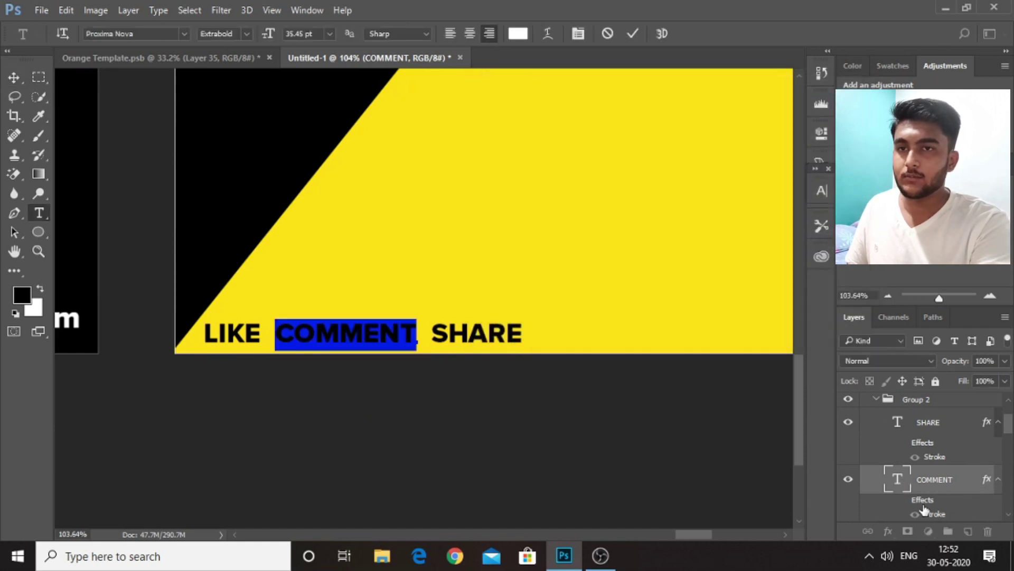
{"action": "key", "text": "ctrl+Return"}
{"action": "key", "text": "v"}
{"action": "left_click", "coordinate": [902, 499]}
{"action": "scroll", "coordinate": [420, 320], "scroll_direction": "down", "scroll_amount": 4}
{"action": "scroll", "coordinate": [538, 347], "scroll_direction": "down", "scroll_amount": 3}
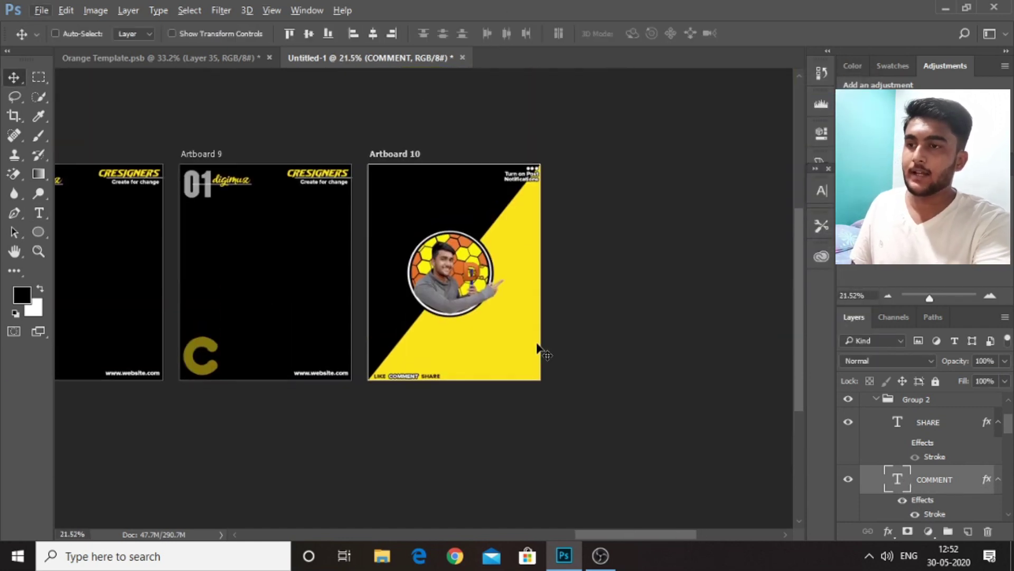
Duplicate the COMMENT text into the artboard's lower-right corner and change the copy to SAVE
{"action": "scroll", "coordinate": [523, 374], "scroll_direction": "up", "scroll_amount": 3}
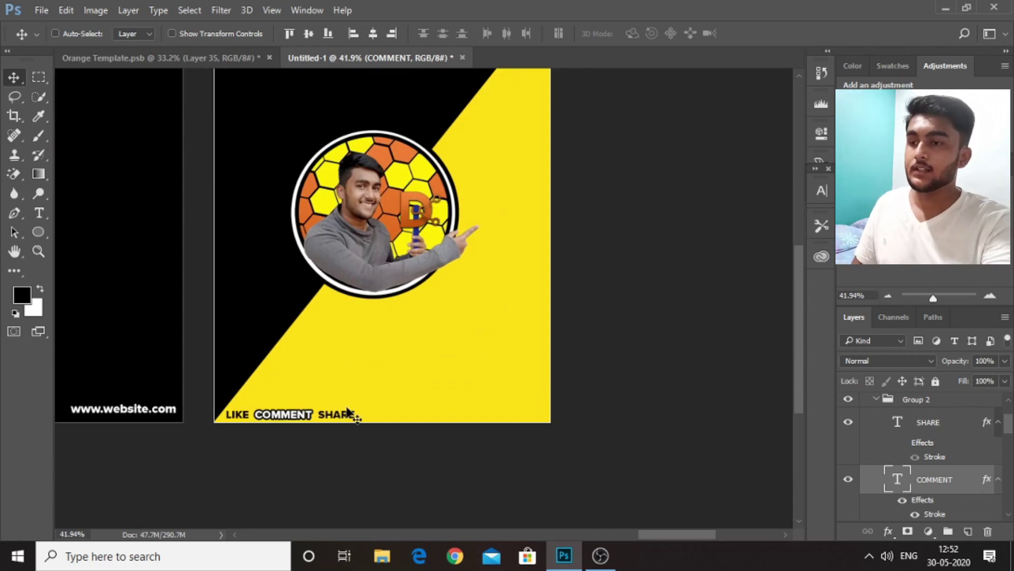
{"action": "left_click_drag", "start_coordinate": [296, 421], "coordinate": [528, 422]}
{"action": "key", "text": "t"}
{"action": "double_click", "coordinate": [527, 412]}
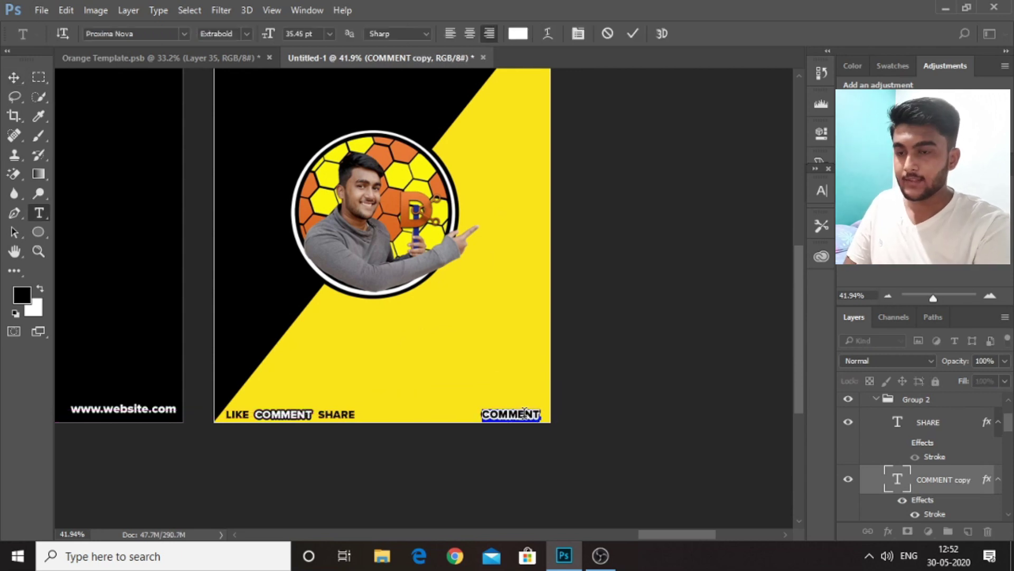
{"action": "left_click", "coordinate": [12, 78]}
{"action": "left_click_drag", "start_coordinate": [468, 377], "coordinate": [475, 385]}
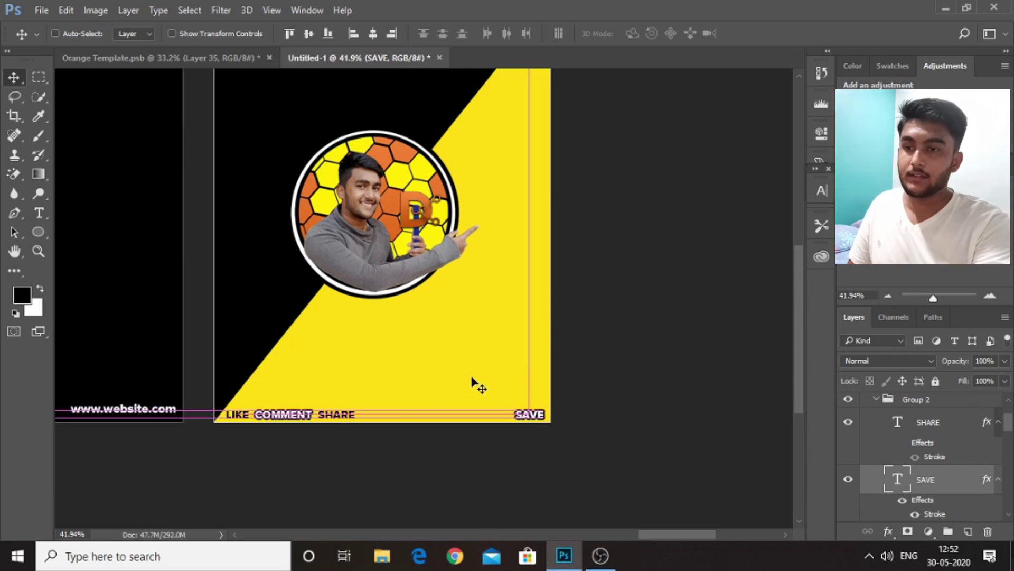
{"action": "scroll", "coordinate": [475, 390], "scroll_direction": "down", "scroll_amount": 1}
{"action": "scroll", "coordinate": [471, 396], "scroll_direction": "down", "scroll_amount": 1}
{"action": "scroll", "coordinate": [466, 402], "scroll_direction": "up", "scroll_amount": 4}
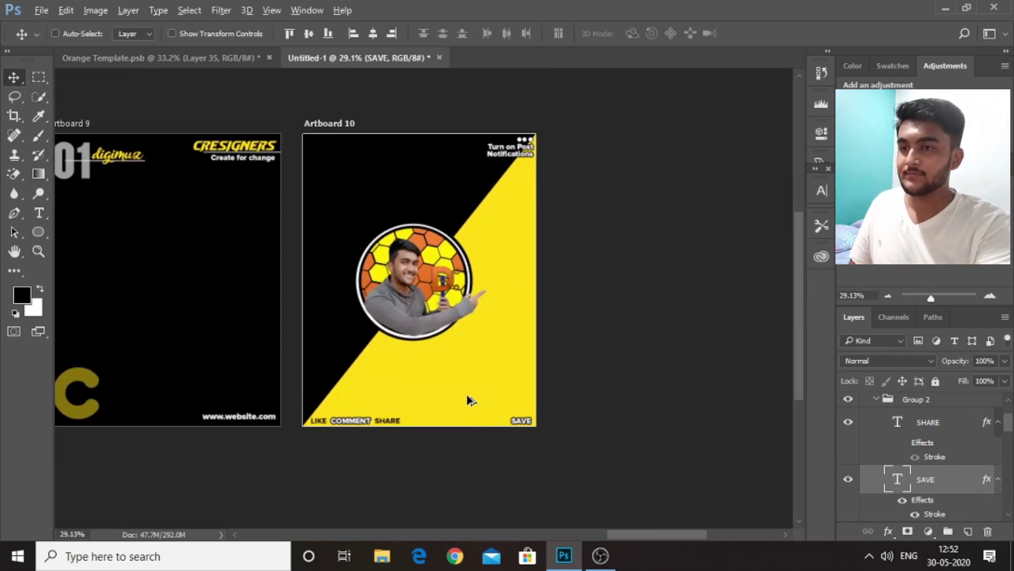
{"action": "scroll", "coordinate": [245, 375], "scroll_direction": "down", "scroll_amount": 2}
{"action": "scroll", "coordinate": [100, 363], "scroll_direction": "up", "scroll_amount": 3}
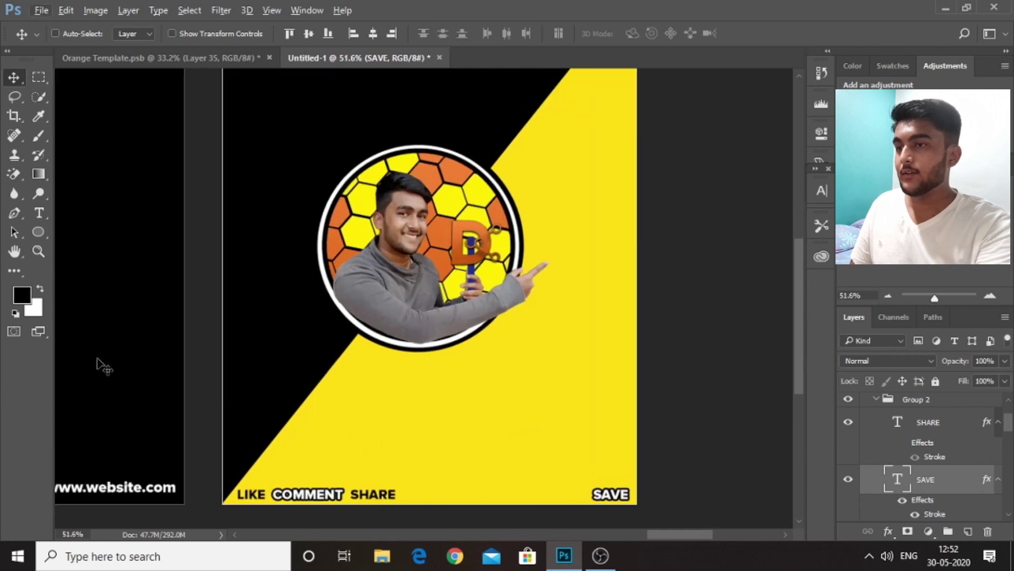
{"action": "scroll", "coordinate": [327, 349], "scroll_direction": "down", "scroll_amount": 3}
{"action": "scroll", "coordinate": [327, 343], "scroll_direction": "up", "scroll_amount": 1}
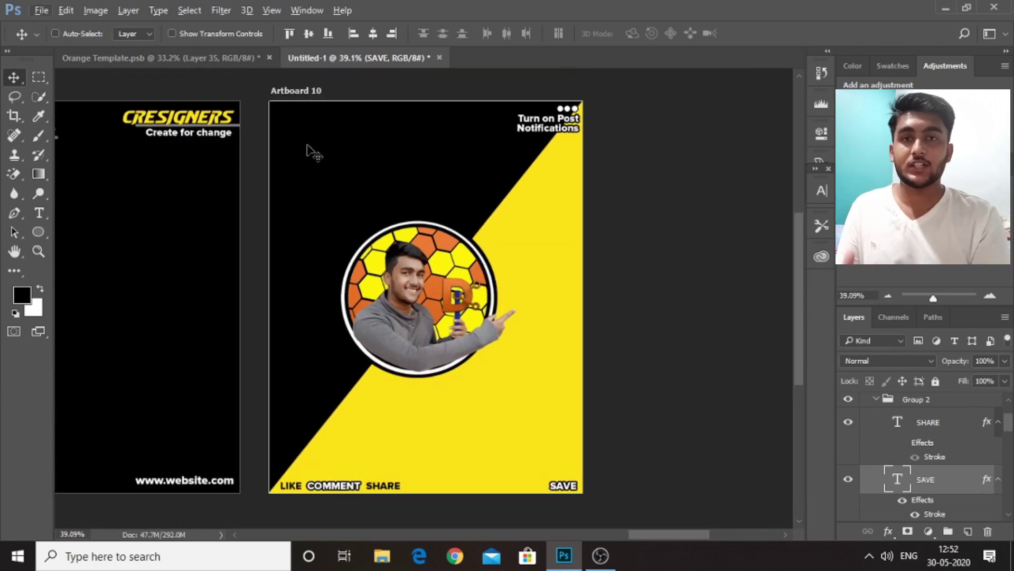
Add a left-aligned headline near the top left of Artboard 10 reading "DO YOU STAND OUT FROM OTTHERS?"
{"action": "left_click", "coordinate": [35, 216]}
{"action": "left_click", "coordinate": [299, 139]}
{"action": "type", "text": "DO YOU STAND OUT"}
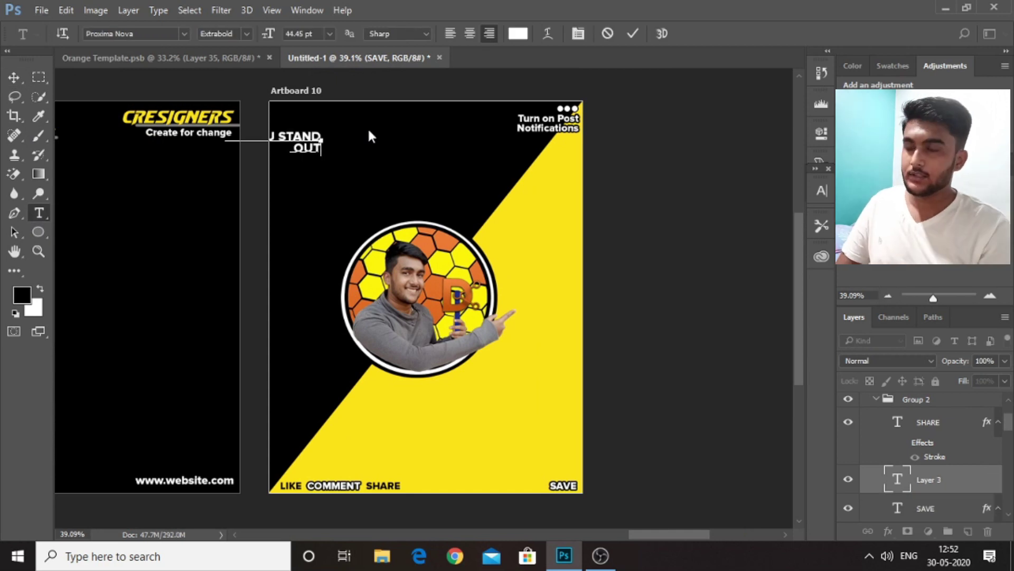
{"action": "type", "text": " FROM OTTHERS?"}
{"action": "left_click", "coordinate": [452, 35]}
Break the headline after "DO YOU" and shorten its second line to "STAND OUT?"
{"action": "left_click", "coordinate": [374, 138]}
{"action": "key", "text": "Return"}
{"action": "key", "text": "Down"}
{"action": "key", "text": "BackSpace"}
{"action": "key", "text": "Right"}
{"action": "key", "text": "Right"}
{"action": "key", "text": "Right"}
{"action": "key", "text": "shift+End"}
{"action": "type", "text": "?"}
Set the whole headline in the Champion HTF-Welter font
{"action": "key", "text": "ctrl+a"}
{"action": "left_click", "coordinate": [183, 34]}
{"action": "left_click", "coordinate": [174, 121]}
Enlarge the headline to about 142.61 pt and position it above the circular portrait
{"action": "key", "text": "ctrl+t"}
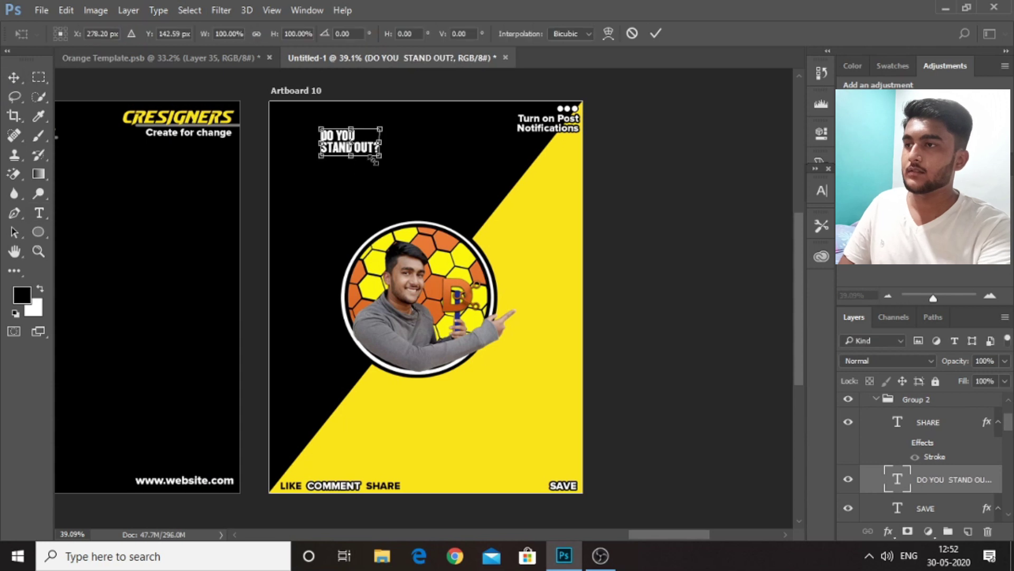
{"action": "left_click_drag", "start_coordinate": [373, 160], "coordinate": [507, 236]}
{"action": "key", "text": "Return"}
{"action": "mouse_move", "coordinate": [402, 184]}
{"action": "left_mouse_down"}
{"action": "mouse_move", "coordinate": [386, 180]}
{"action": "mouse_move", "coordinate": [400, 174]}
{"action": "left_mouse_up"}
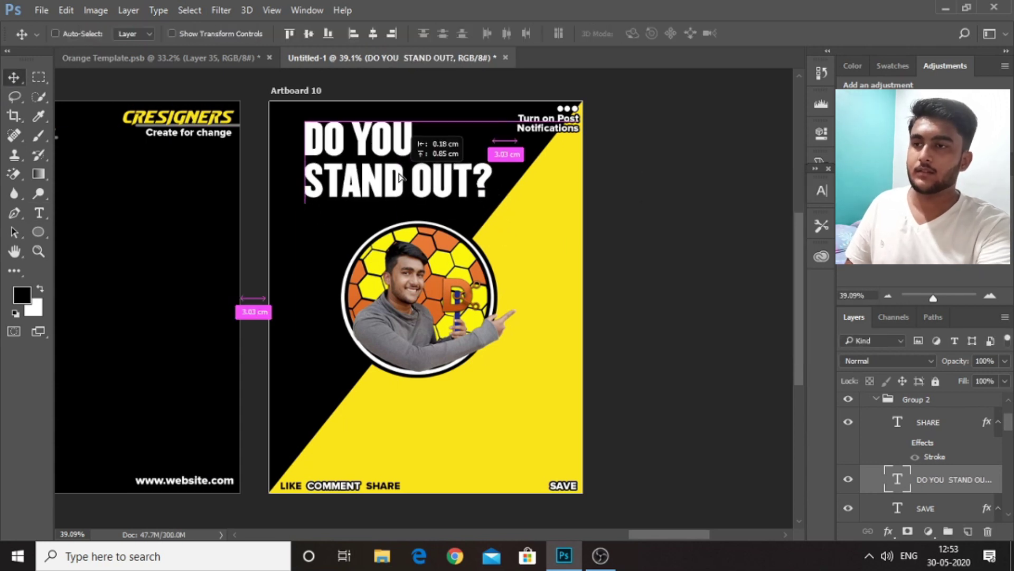
Recolour the word STAND in the headline with the yellow sampled from the artboard's triangle
{"action": "double_click", "coordinate": [388, 170]}
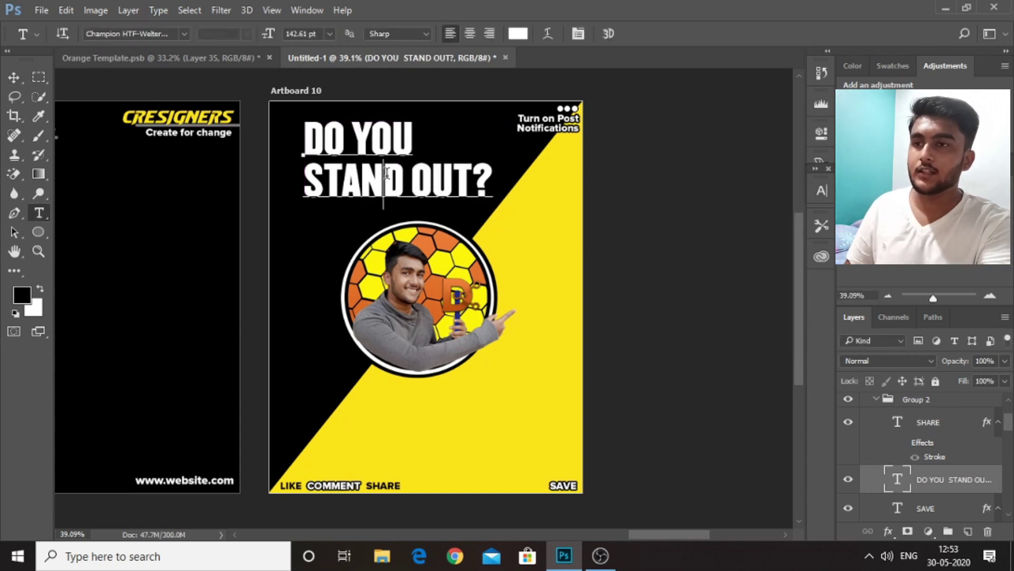
{"action": "double_click", "coordinate": [389, 169]}
{"action": "left_click", "coordinate": [517, 34]}
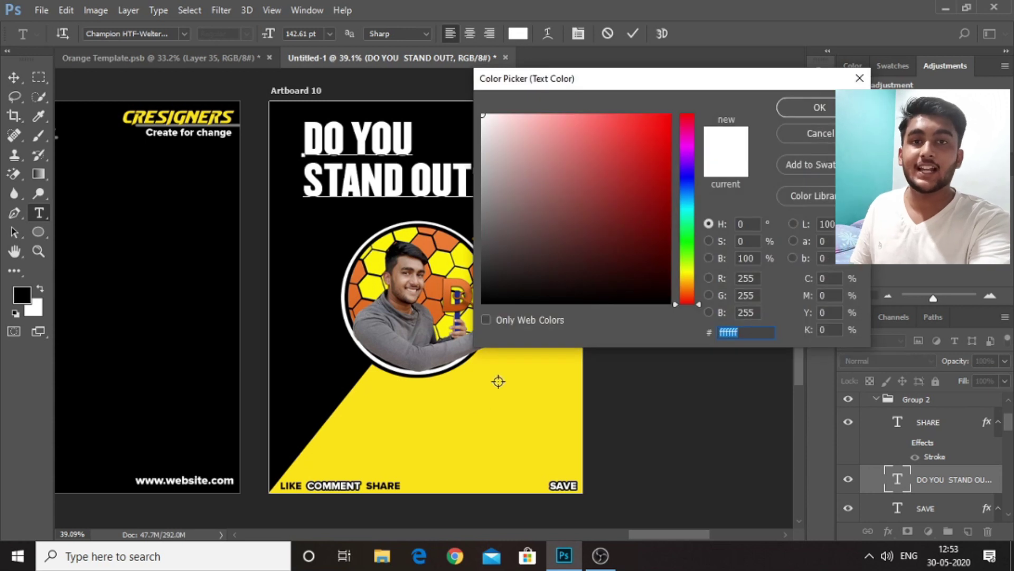
{"action": "left_click", "coordinate": [499, 381]}
{"action": "left_click", "coordinate": [804, 109]}
{"action": "left_click", "coordinate": [13, 77]}
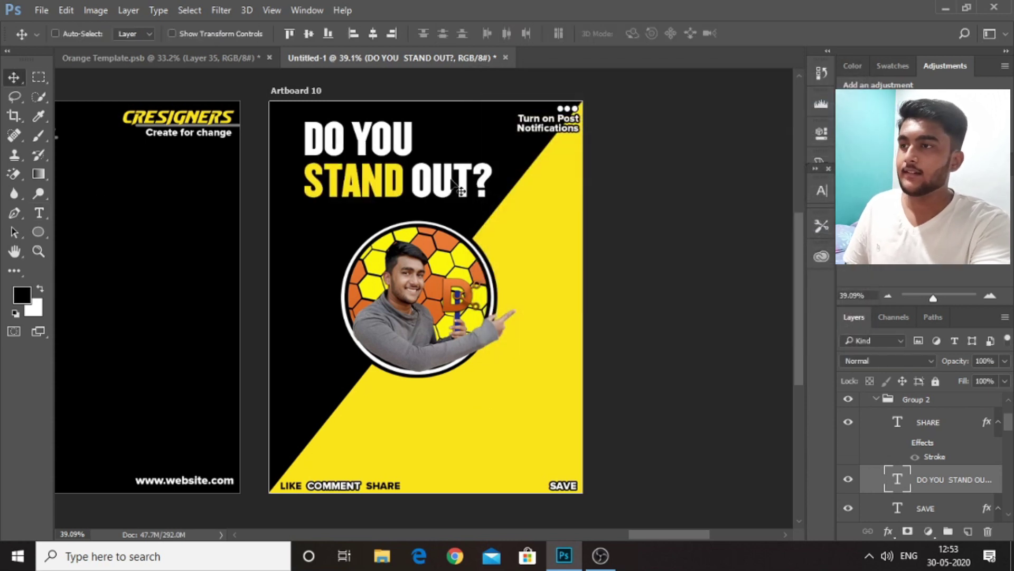
{"action": "scroll", "coordinate": [460, 186], "scroll_direction": "down", "scroll_amount": 2}
{"action": "scroll", "coordinate": [457, 197], "scroll_direction": "up", "scroll_amount": 5}
{"action": "scroll", "coordinate": [455, 204], "scroll_direction": "up", "scroll_amount": 2}
{"action": "scroll", "coordinate": [266, 252], "scroll_direction": "down", "scroll_amount": 7}
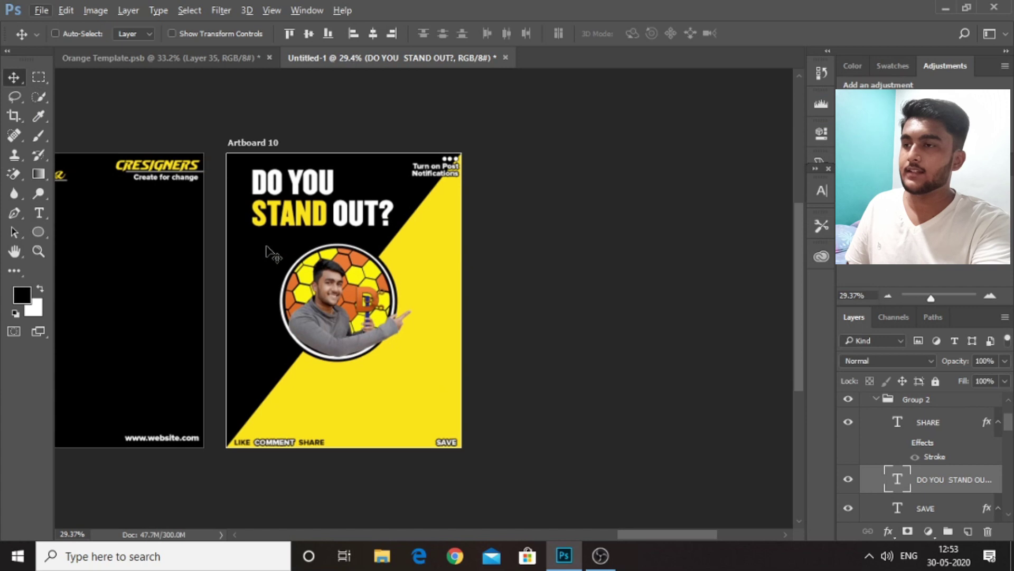
{"action": "scroll", "coordinate": [259, 258], "scroll_direction": "up", "scroll_amount": 5}
{"action": "scroll", "coordinate": [248, 269], "scroll_direction": "down", "scroll_amount": 1}
{"action": "scroll", "coordinate": [242, 365], "scroll_direction": "up", "scroll_amount": 1}
Draw a yellow slanted shape with the Pen tool as the left half of a downward chevron beside the portrait
{"action": "key", "text": "p"}
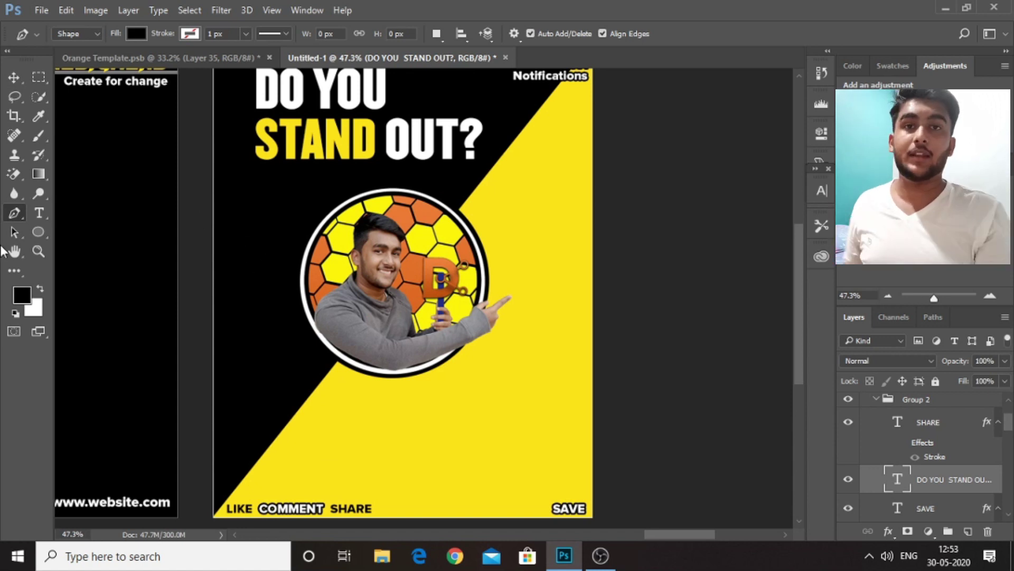
{"action": "scroll", "coordinate": [223, 387], "scroll_direction": "up", "scroll_amount": 1}
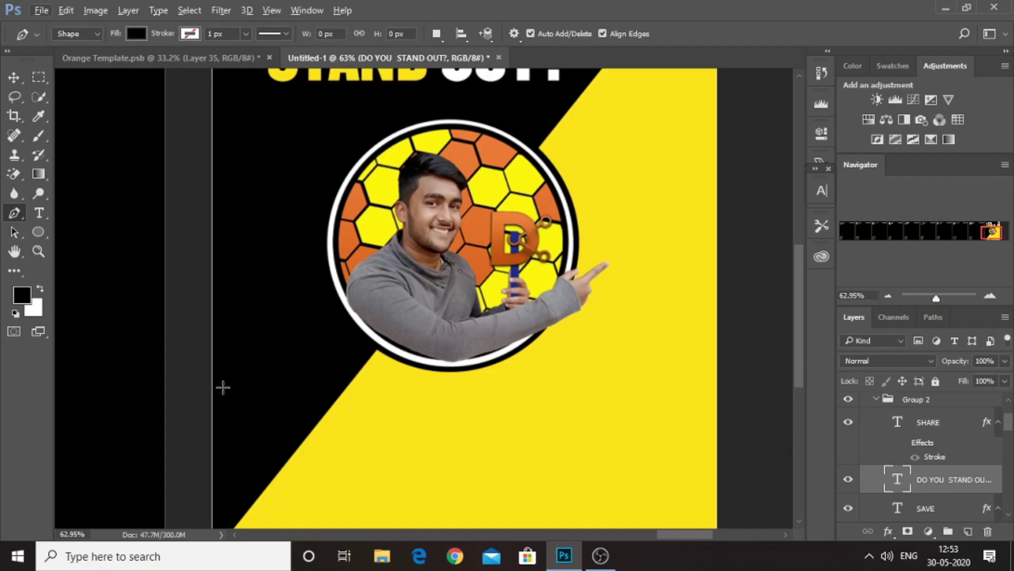
{"action": "scroll", "coordinate": [294, 254], "scroll_direction": "up", "scroll_amount": 3}
{"action": "left_click", "coordinate": [135, 33]}
{"action": "left_click", "coordinate": [76, 108]}
{"action": "key", "text": "Return"}
{"action": "left_click", "coordinate": [218, 271]}
{"action": "left_click", "coordinate": [248, 271], "text": "shift"}
{"action": "left_click", "coordinate": [249, 342], "text": "shift"}
{"action": "key", "text": "ctrl+z"}
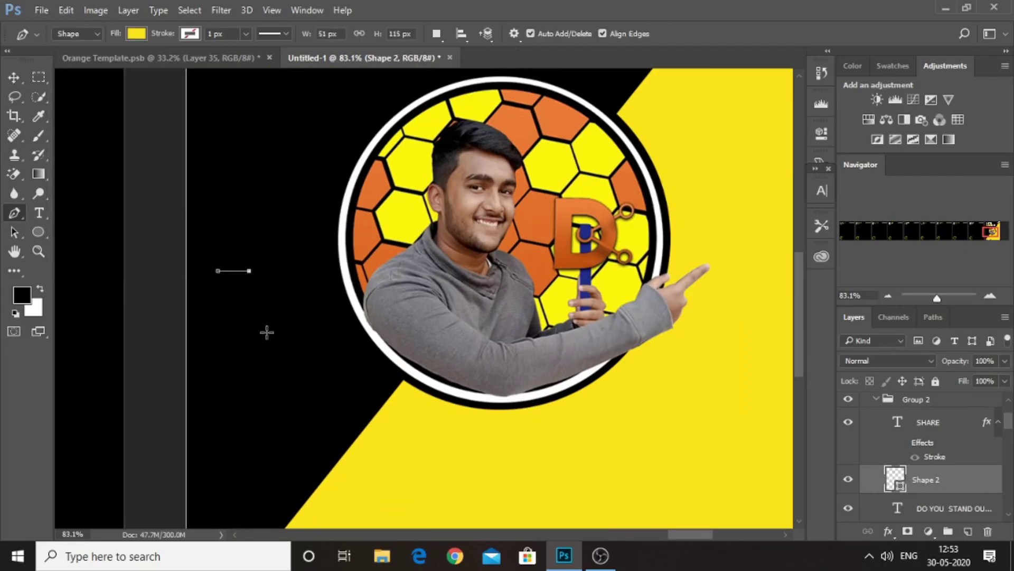
{"action": "left_click", "coordinate": [266, 333]}
{"action": "left_click", "coordinate": [267, 381]}
Duplicate the half-chevron and flip the copy horizontally to complete a V-shaped chevron
{"action": "left_click", "coordinate": [14, 77]}
{"action": "left_click_drag", "start_coordinate": [246, 331], "coordinate": [302, 331], "text": "alt"}
{"action": "key", "text": "ctrl+t"}
{"action": "right_click", "coordinate": [304, 333]}
{"action": "left_click", "coordinate": [333, 307]}
{"action": "key", "text": "Return"}
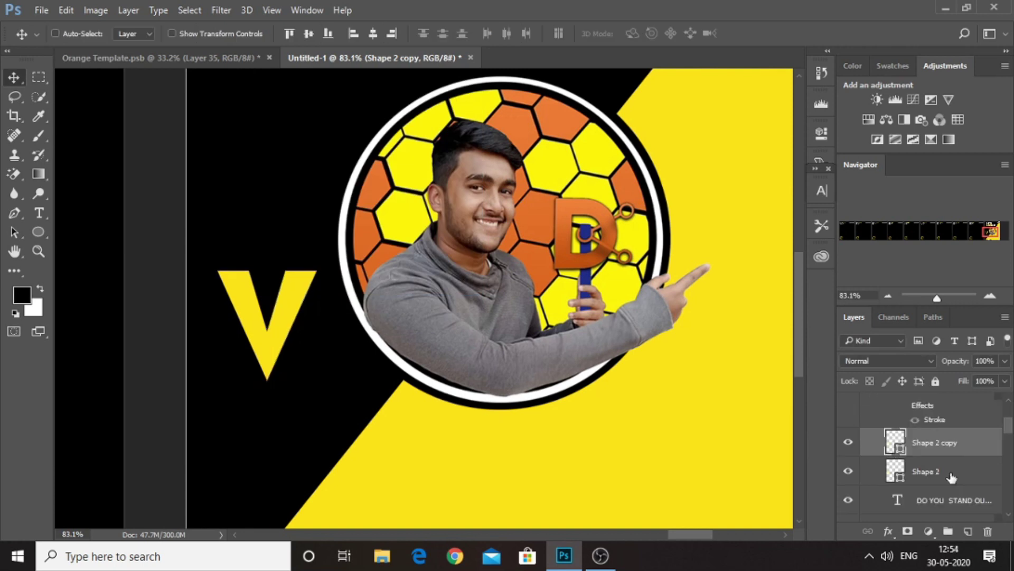
Merge the two chevron halves into one shape and scale the chevron down
{"action": "left_click", "coordinate": [952, 477], "text": "shift"}
{"action": "right_click", "coordinate": [952, 477]}
{"action": "left_click", "coordinate": [792, 312]}
{"action": "key", "text": "ctrl+t"}
{"action": "left_click_drag", "start_coordinate": [317, 380], "coordinate": [301, 321]}
Position the chevron near the artboard's lower-left corner and duplicate it into a vertical stack of three
{"action": "scroll", "coordinate": [304, 230], "scroll_direction": "down", "scroll_amount": 4}
{"action": "mouse_move", "coordinate": [280, 284]}
{"action": "left_mouse_down"}
{"action": "mouse_move", "coordinate": [267, 415]}
{"action": "mouse_move", "coordinate": [267, 389]}
{"action": "left_mouse_up"}
{"action": "left_click_drag", "start_coordinate": [267, 389], "coordinate": [266, 362], "text": "alt"}
{"action": "scroll", "coordinate": [264, 370], "scroll_direction": "up", "scroll_amount": 11}
{"action": "scroll", "coordinate": [328, 406], "scroll_direction": "down", "scroll_amount": 14}
Draw a thin white vertical rounded-rectangle line from beside the headline down to the top chevron
{"action": "right_click", "coordinate": [39, 232]}
{"action": "left_click", "coordinate": [84, 247]}
{"action": "left_click_drag", "start_coordinate": [303, 148], "coordinate": [304, 386]}
{"action": "left_click", "coordinate": [136, 33]}
{"action": "key", "text": "v"}
{"action": "left_click", "coordinate": [611, 217]}
{"action": "left_click", "coordinate": [606, 267]}
Place the line's layer beneath the chevrons, fine-tune the horizontal position, and group the three chevrons
{"action": "left_click_drag", "start_coordinate": [946, 441], "coordinate": [951, 494]}
{"action": "key", "text": "shift+Right"}
{"action": "key", "text": "shift+Right"}
{"action": "key", "text": "shift+Right"}
{"action": "key", "text": "ctrl+g"}
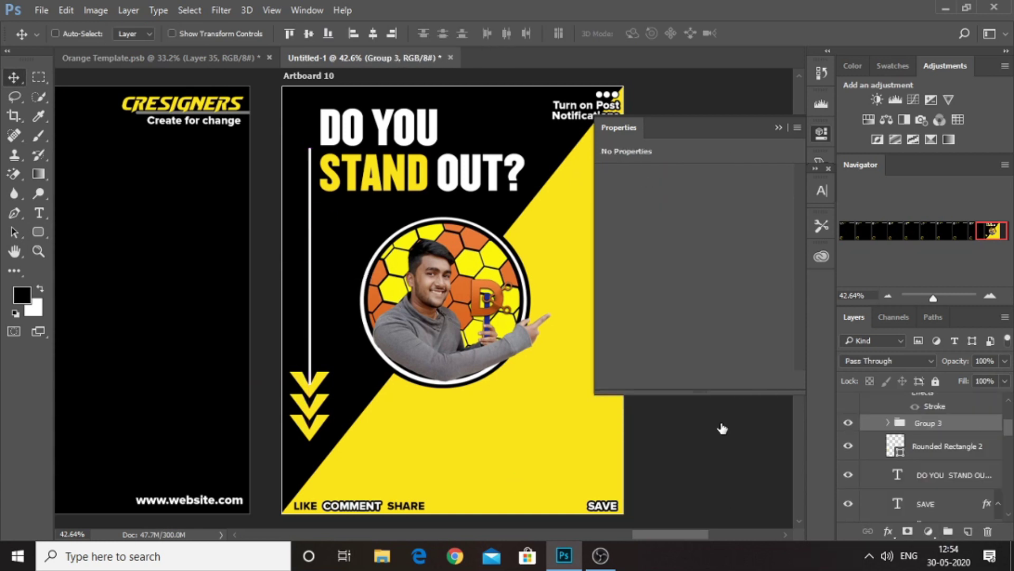
Add a drop shadow to the chevron group
{"action": "double_click", "coordinate": [962, 423]}
{"action": "left_click", "coordinate": [433, 342]}
{"action": "left_click_drag", "start_coordinate": [686, 136], "coordinate": [679, 136]}
{"action": "left_click_drag", "start_coordinate": [647, 180], "coordinate": [648, 196]}
{"action": "left_click", "coordinate": [906, 93]}
{"action": "scroll", "coordinate": [330, 156], "scroll_direction": "up", "scroll_amount": 9}
{"action": "left_click", "coordinate": [821, 190]}
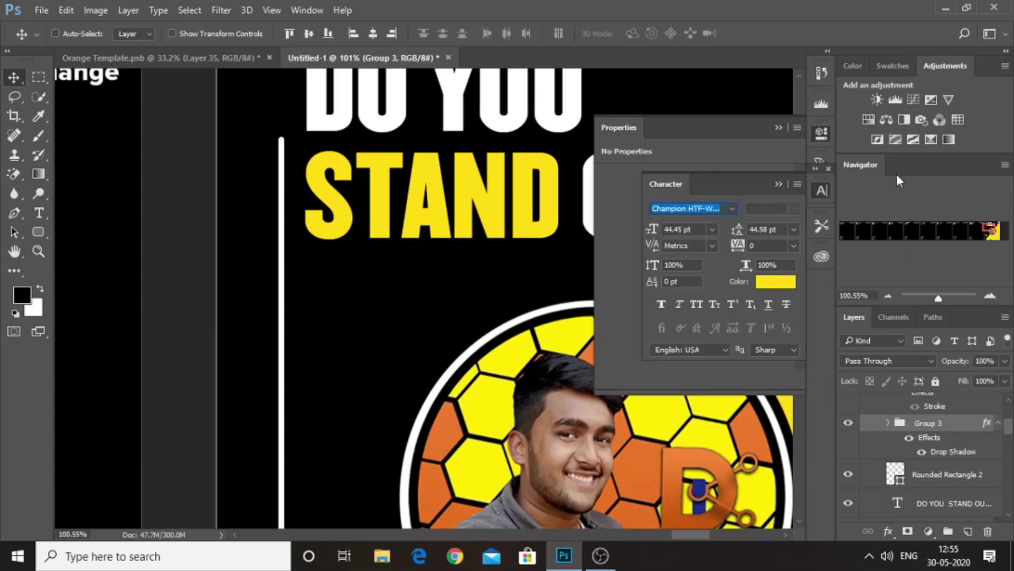
Duplicate the white vertical line and rotate the copy to horizontal
{"action": "left_click_drag", "start_coordinate": [282, 265], "coordinate": [597, 264], "text": "ctrl+alt"}
{"action": "key", "text": "ctrl+t"}
{"action": "left_click_drag", "start_coordinate": [681, 174], "coordinate": [310, 181], "text": "shift"}
{"action": "key", "text": "Return"}
{"action": "scroll", "coordinate": [442, 229], "scroll_direction": "down", "scroll_amount": 5}
Place the horizontal line between the two headline rows, joined to the vertical line, and move its layer beneath the yellow triangle
{"action": "left_click_drag", "start_coordinate": [594, 338], "coordinate": [584, 223]}
{"action": "left_click_drag", "start_coordinate": [692, 173], "coordinate": [766, 186]}
{"action": "left_click_drag", "start_coordinate": [949, 481], "coordinate": [949, 449]}
{"action": "scroll", "coordinate": [344, 179], "scroll_direction": "down", "scroll_amount": 5}
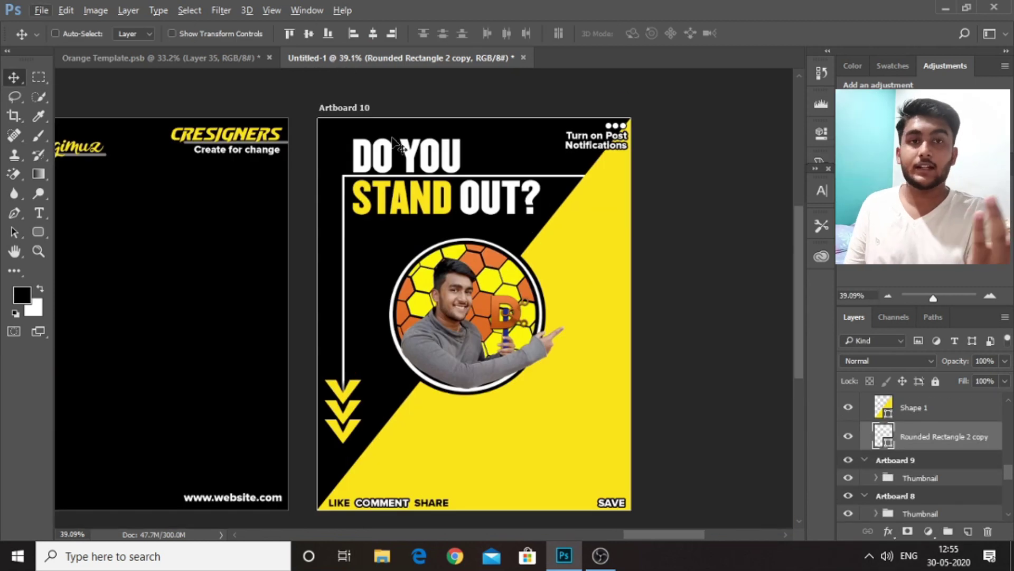
{"action": "left_click_drag", "start_coordinate": [489, 205], "coordinate": [516, 237], "text": "ctrl+alt"}
{"action": "key", "text": "ctrl+z"}
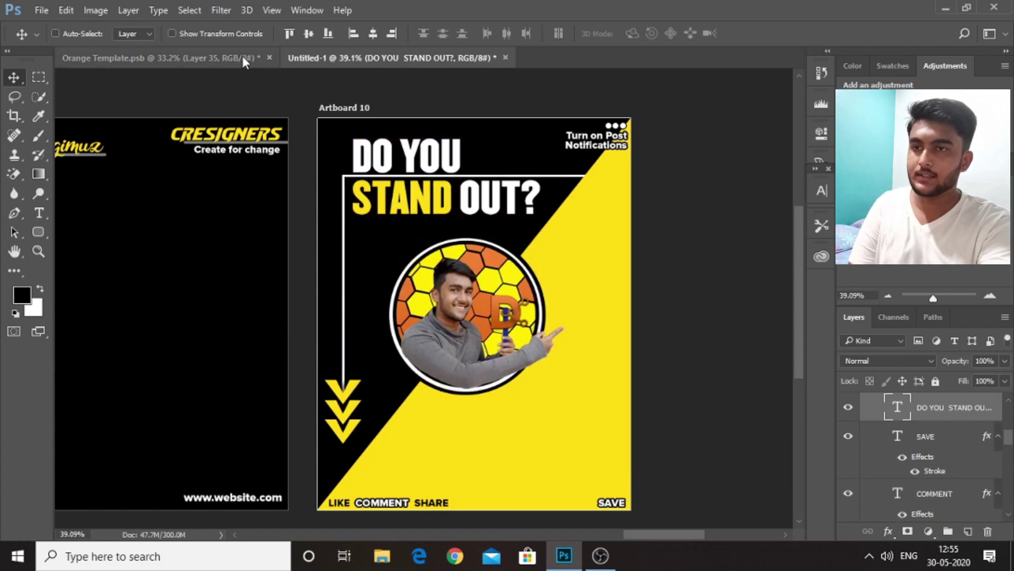
Copy the "Are you ready to start building" paragraph from Orange Template.psb and paste it as new text on Artboard 10 beneath the portrait
{"action": "left_click", "coordinate": [243, 57]}
{"action": "key", "text": "t"}
{"action": "left_click", "coordinate": [613, 215]}
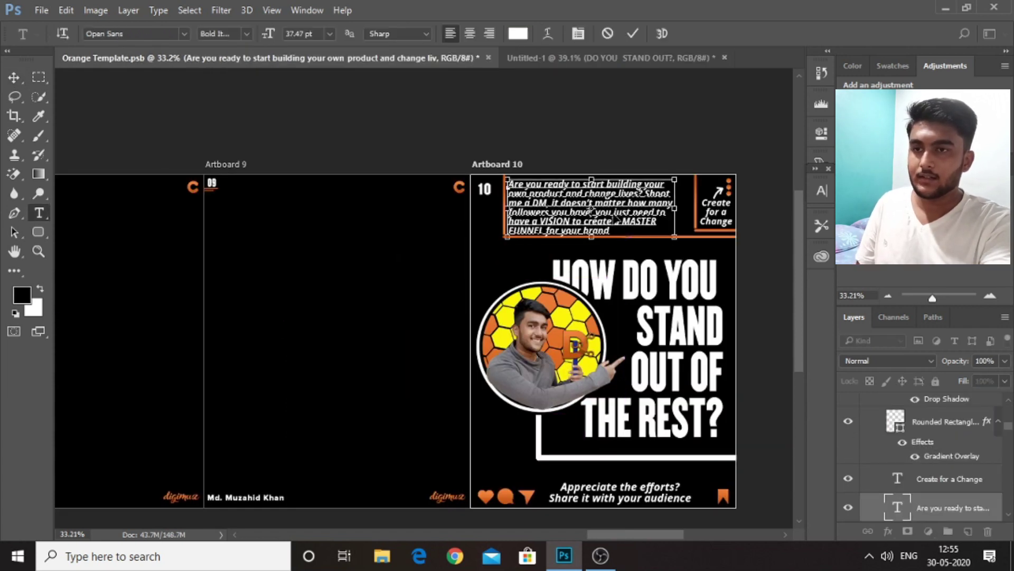
{"action": "left_click", "coordinate": [547, 59]}
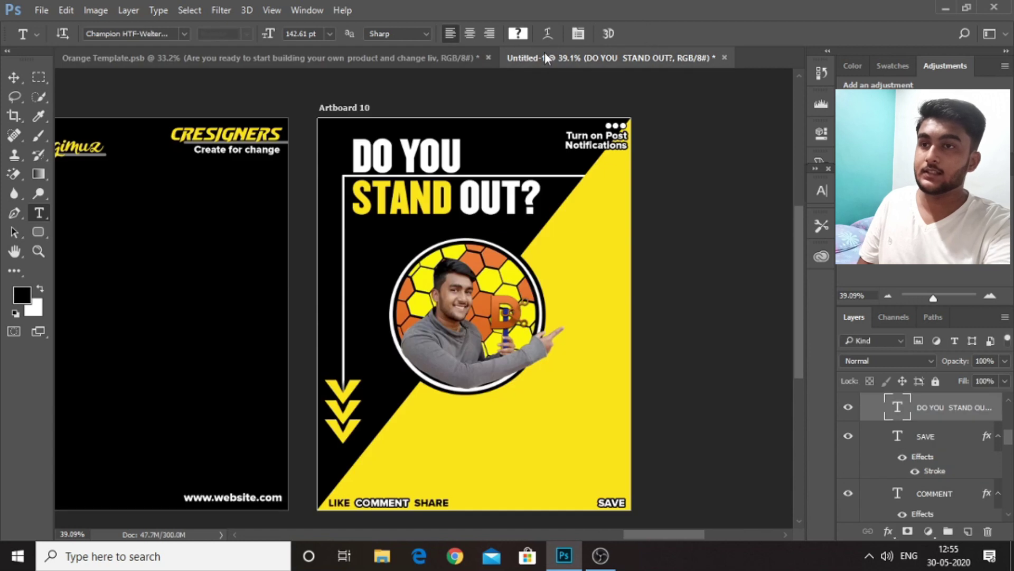
{"action": "left_click", "coordinate": [515, 408]}
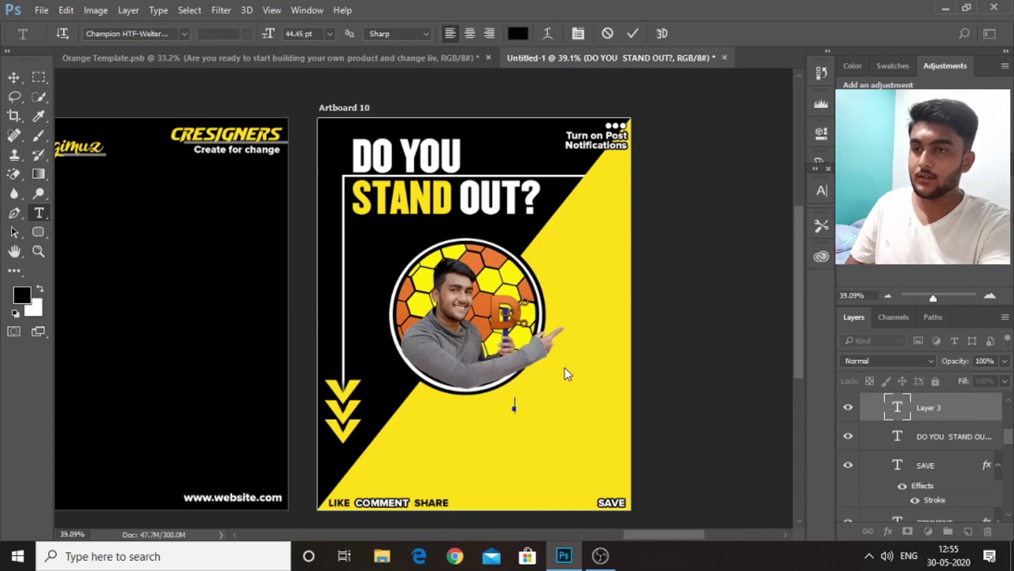
{"action": "key", "text": "ctrl+v"}
{"action": "key", "text": "ctrl+t"}
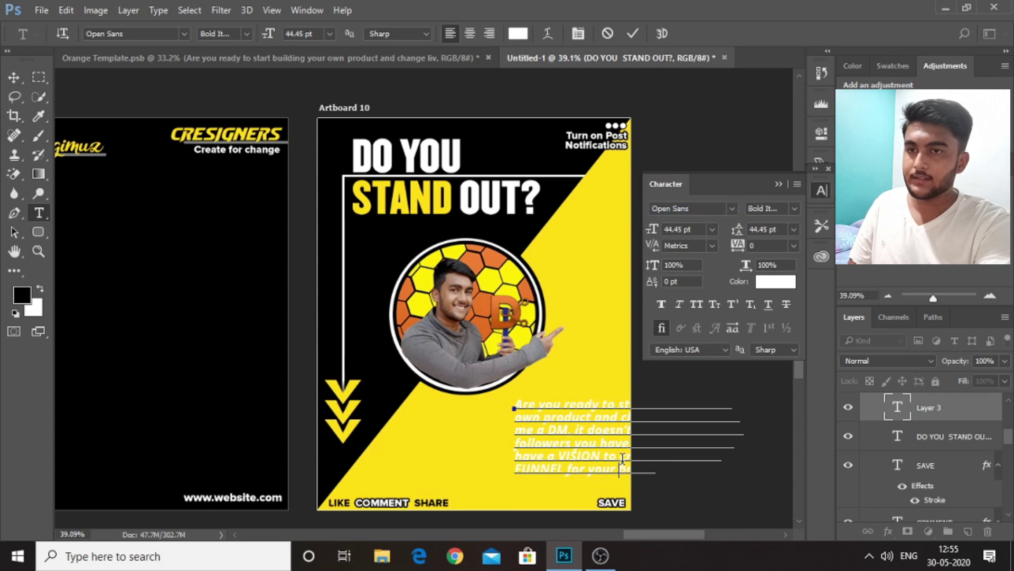
Right-align the pasted paragraph text
{"action": "key", "text": "ctrl+a"}
{"action": "left_click", "coordinate": [490, 33]}
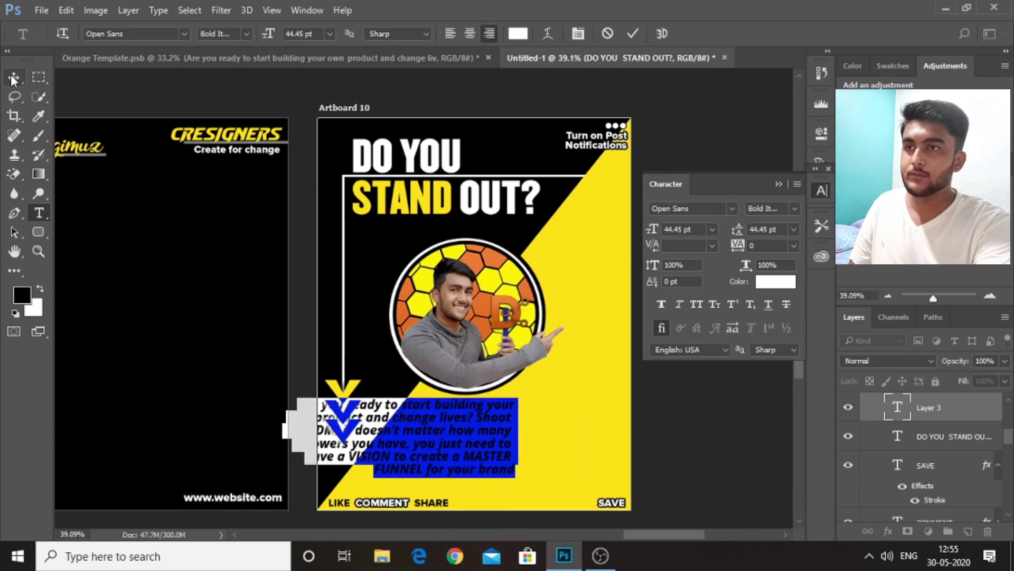
{"action": "key", "text": "ctrl+Return"}
Set the paragraph in the Proxima Nova font with the Extrabold style
{"action": "left_click", "coordinate": [732, 209]}
{"action": "scroll", "coordinate": [773, 180], "scroll_direction": "up", "scroll_amount": 10}
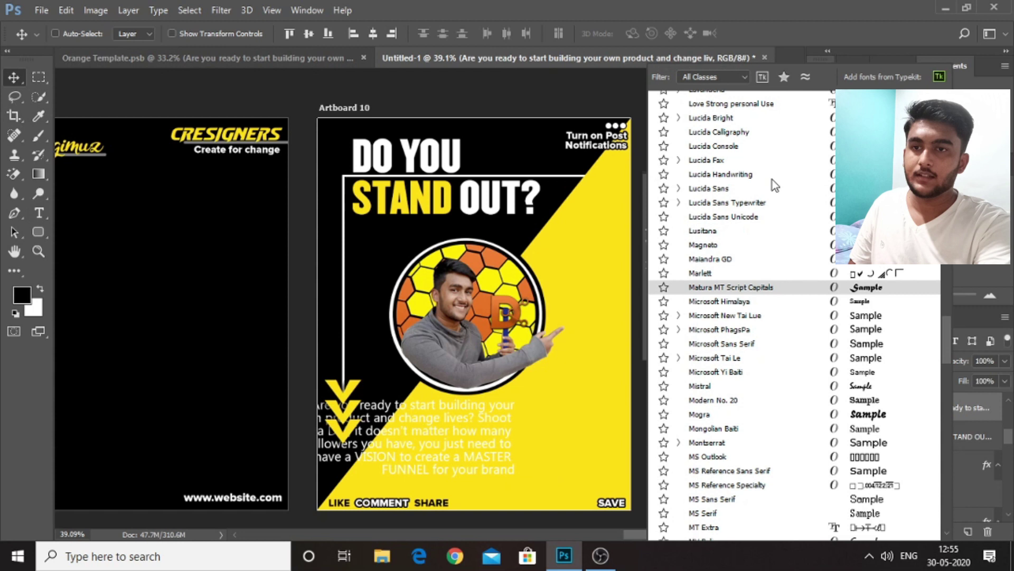
{"action": "scroll", "coordinate": [817, 141], "scroll_direction": "up", "scroll_amount": 10}
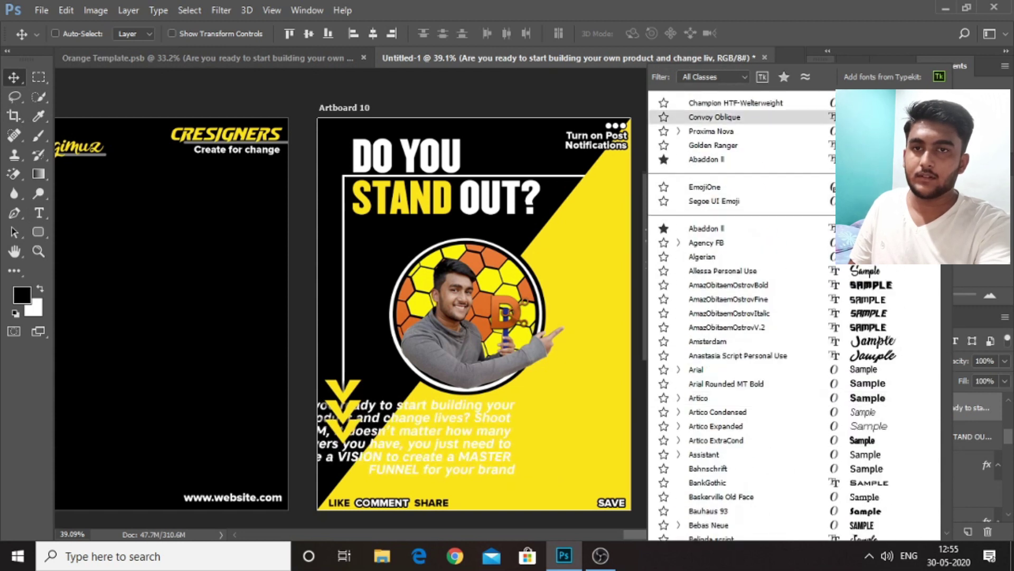
{"action": "key", "text": "Escape"}
{"action": "left_click", "coordinate": [793, 211]}
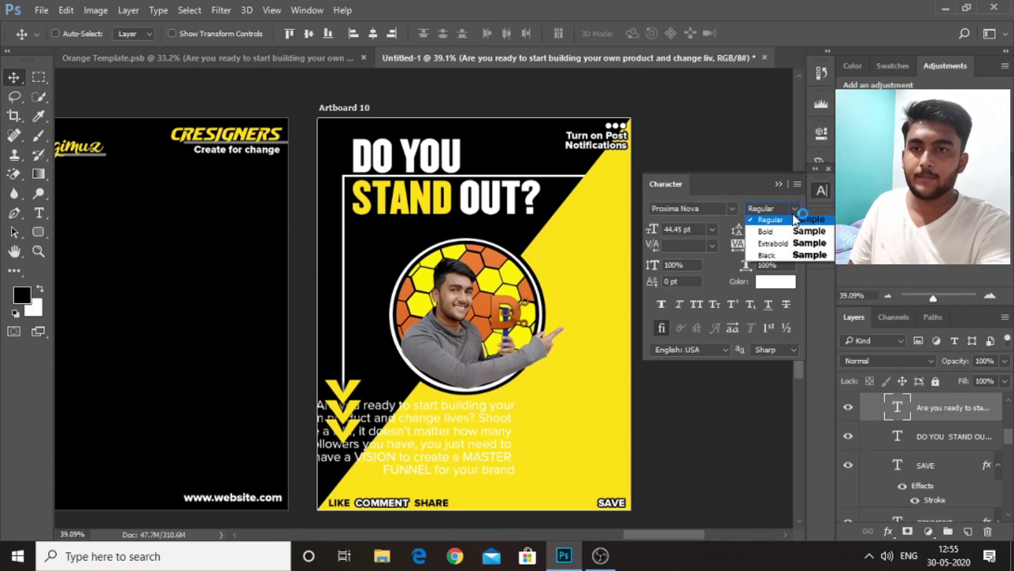
{"action": "left_click", "coordinate": [781, 231]}
{"action": "left_click", "coordinate": [795, 209]}
{"action": "left_click", "coordinate": [772, 244]}
Colour the paragraph text black
{"action": "left_click", "coordinate": [780, 287]}
{"action": "left_click_drag", "start_coordinate": [565, 279], "coordinate": [355, 308]}
{"action": "left_click", "coordinate": [832, 110]}
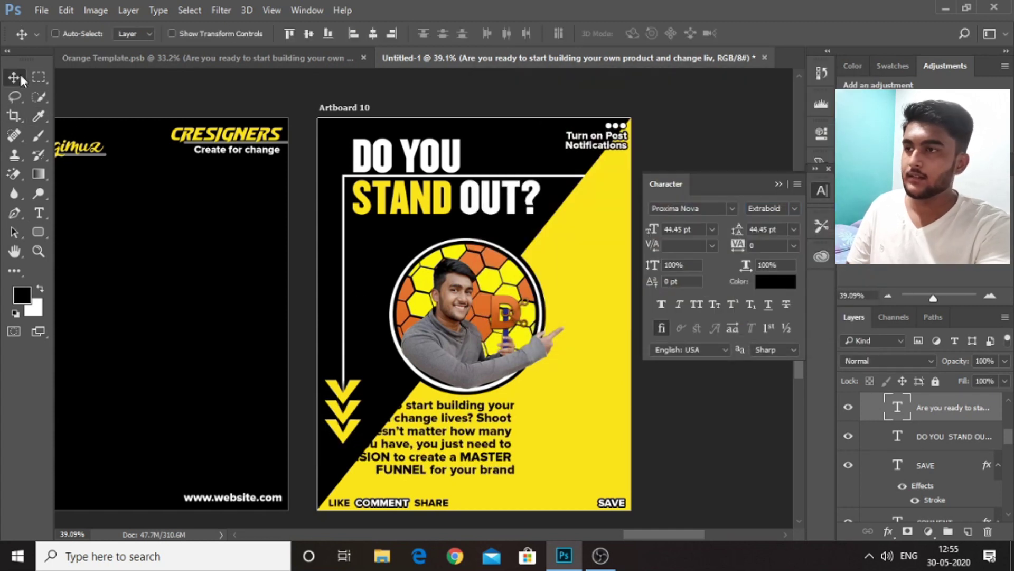
Scale the paragraph down to about 38.57 pt and position it on the yellow area below the portrait
{"action": "key", "text": "ctrl+t"}
{"action": "left_click_drag", "start_coordinate": [289, 402], "coordinate": [342, 404]}
{"action": "key", "text": "Return"}
{"action": "left_click_drag", "start_coordinate": [471, 442], "coordinate": [551, 423]}
{"action": "key", "text": "ctrl+t"}
{"action": "left_click_drag", "start_coordinate": [594, 459], "coordinate": [609, 471]}
{"action": "key", "text": "Return"}
{"action": "left_click_drag", "start_coordinate": [580, 439], "coordinate": [574, 436]}
Delete the trailing spaces at the paragraph's line ends so the right edge lines up
{"action": "key", "text": "t"}
{"action": "left_click", "coordinate": [604, 446]}
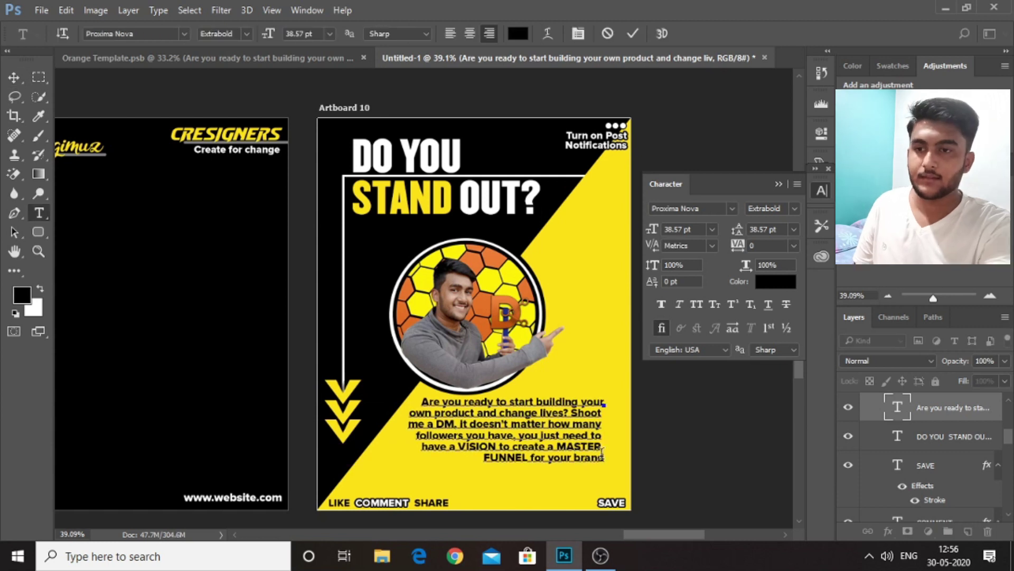
{"action": "key", "text": "BackSpace"}
{"action": "key", "text": "Up"}
{"action": "key", "text": "BackSpace"}
{"action": "key", "text": "Up"}
{"action": "key", "text": "BackSpace"}
{"action": "key", "text": "Up"}
{"action": "key", "text": "BackSpace"}
{"action": "key", "text": "ctrl+Return"}
Enlarge the paragraph slightly and reposition it in the yellow area beneath the portrait
{"action": "key", "text": "ctrl+t"}
{"action": "left_click_drag", "start_coordinate": [606, 462], "coordinate": [619, 481]}
{"action": "key", "text": "Return"}
{"action": "key", "text": "ctrl+t"}
{"action": "key", "text": "Return"}
{"action": "left_click_drag", "start_coordinate": [577, 453], "coordinate": [573, 450]}
Draw a black 247 × 333 px rounded rectangle overlapping the artboard's right edge beside the paragraph, and shift it slightly down
{"action": "key", "text": "u"}
{"action": "left_click_drag", "start_coordinate": [621, 385], "coordinate": [691, 479]}
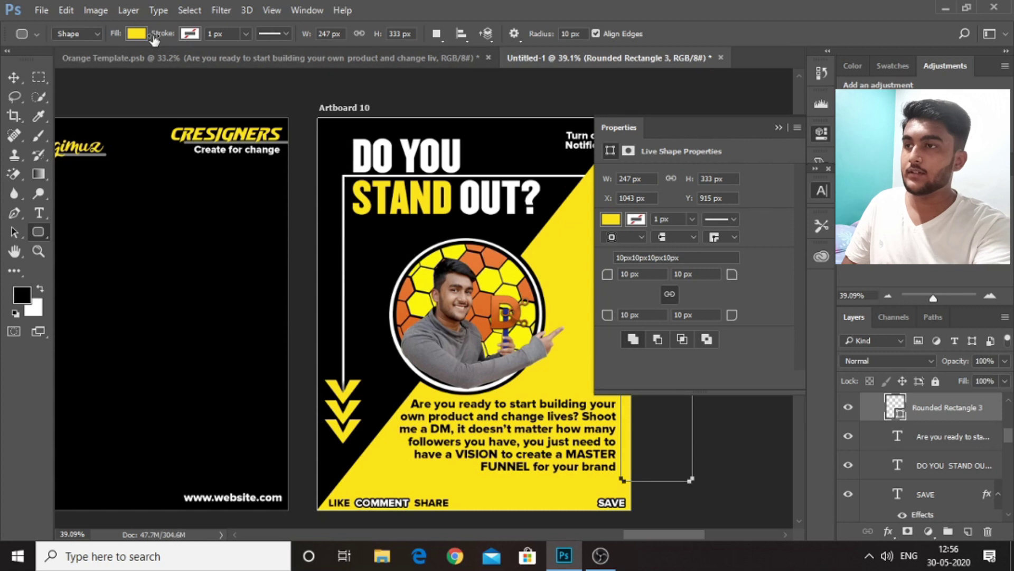
{"action": "left_click", "coordinate": [137, 34]}
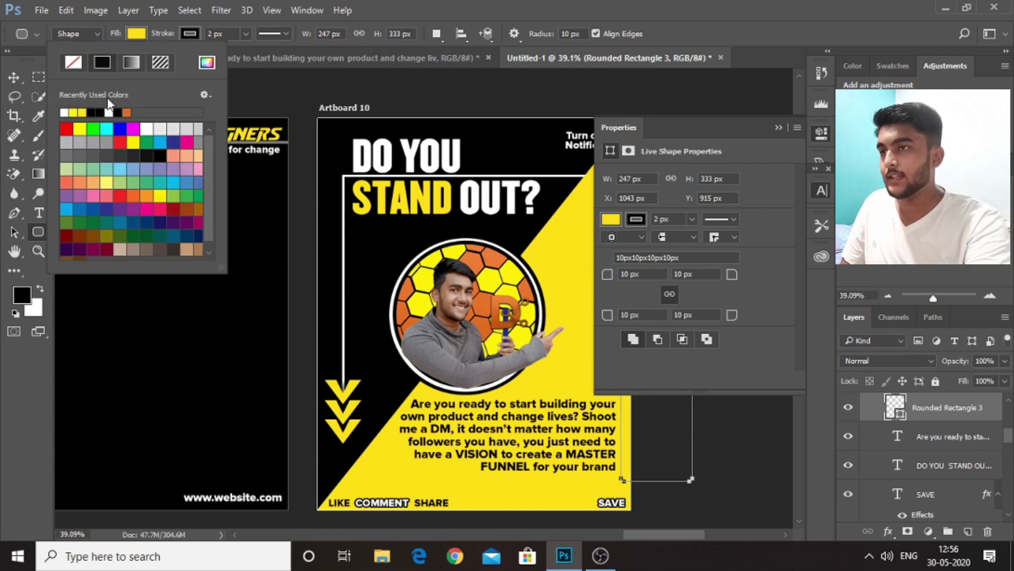
{"action": "left_click", "coordinate": [98, 112]}
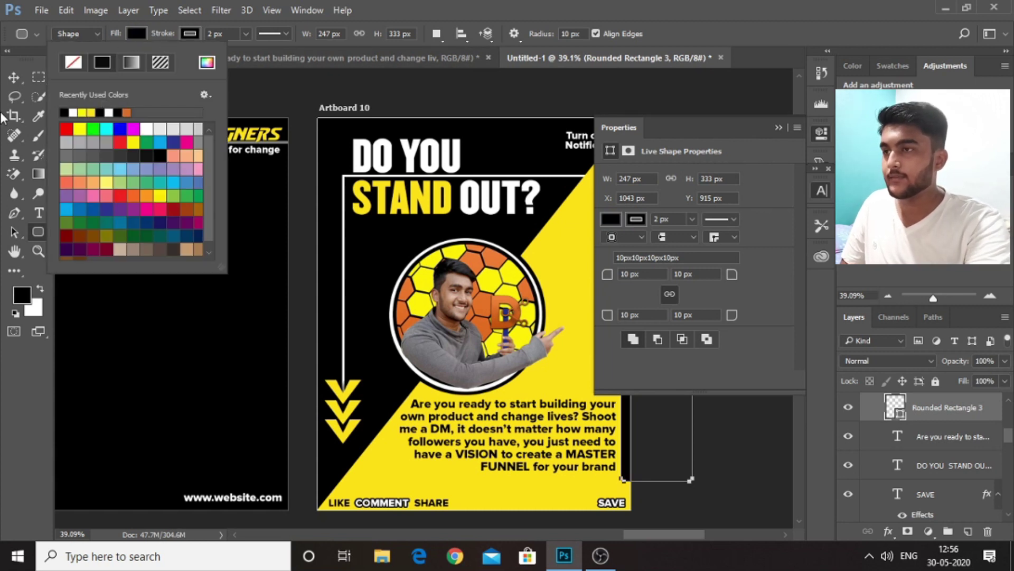
{"action": "left_click", "coordinate": [14, 77]}
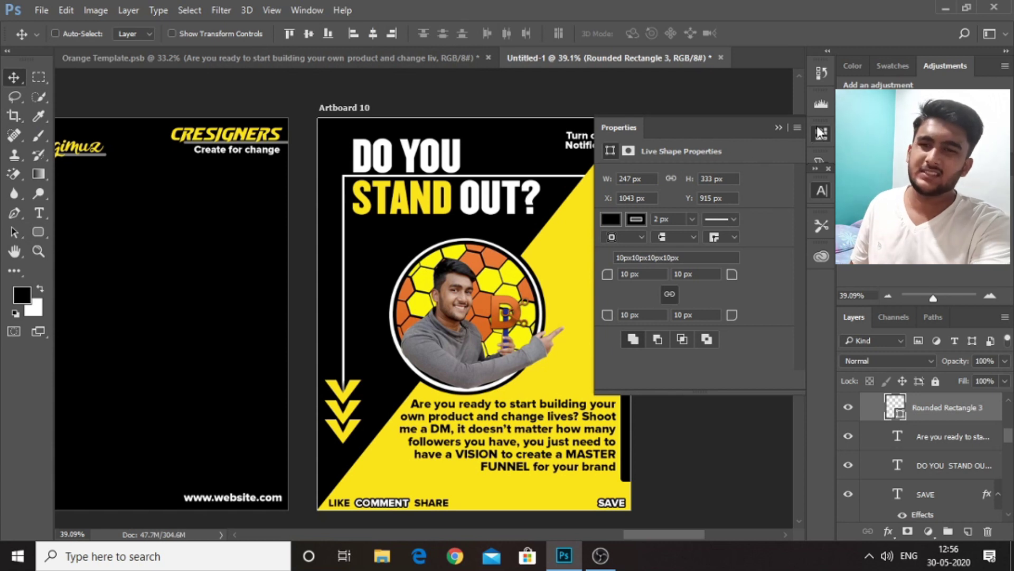
{"action": "left_click", "coordinate": [821, 190]}
{"action": "left_click", "coordinate": [821, 192]}
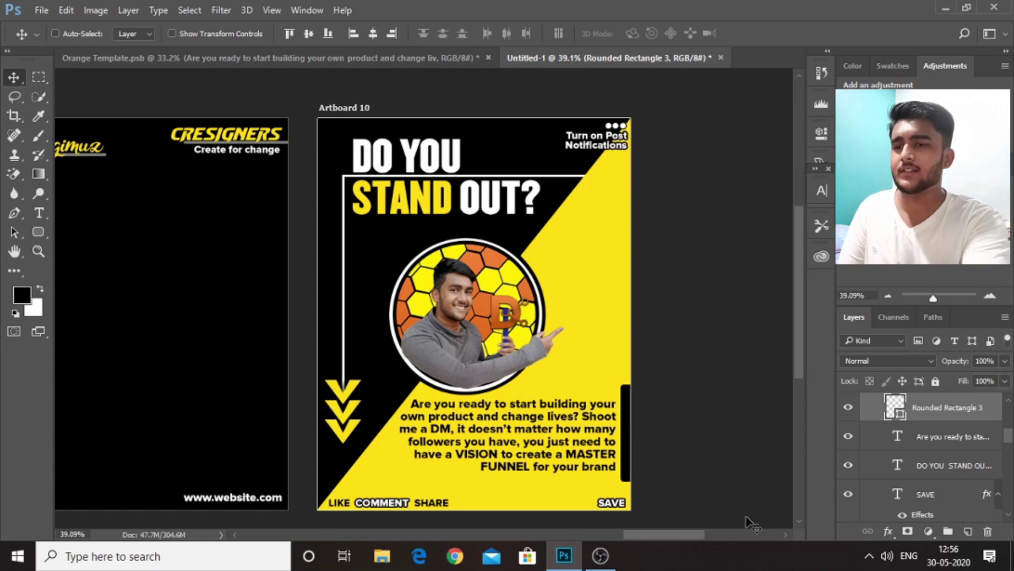
{"action": "left_click_drag", "start_coordinate": [632, 426], "coordinate": [623, 423]}
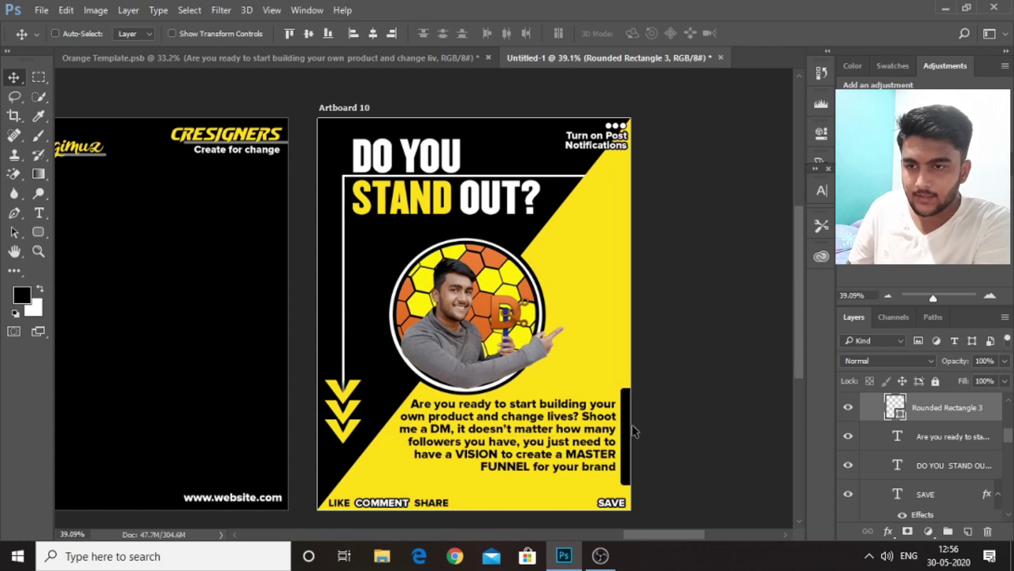
Duplicate the headline toward the yellow area and replace the copy's text with "WHO AM I?" on two lines
{"action": "scroll", "coordinate": [617, 349], "scroll_direction": "down", "scroll_amount": 1}
{"action": "scroll", "coordinate": [622, 372], "scroll_direction": "up", "scroll_amount": 3}
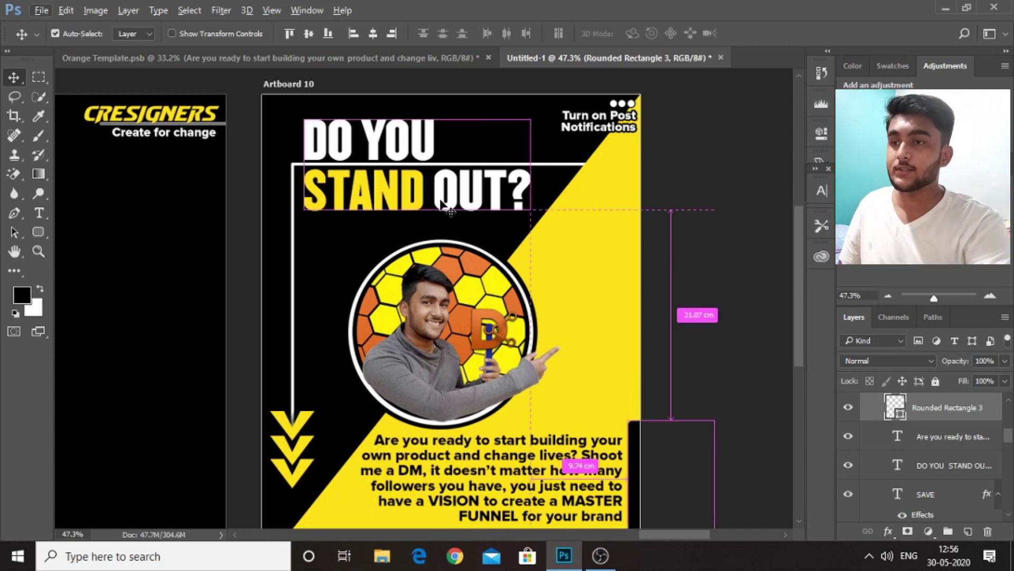
{"action": "left_click", "coordinate": [459, 184], "text": "ctrl"}
{"action": "left_click_drag", "start_coordinate": [459, 184], "coordinate": [625, 293]}
{"action": "double_click", "coordinate": [608, 290]}
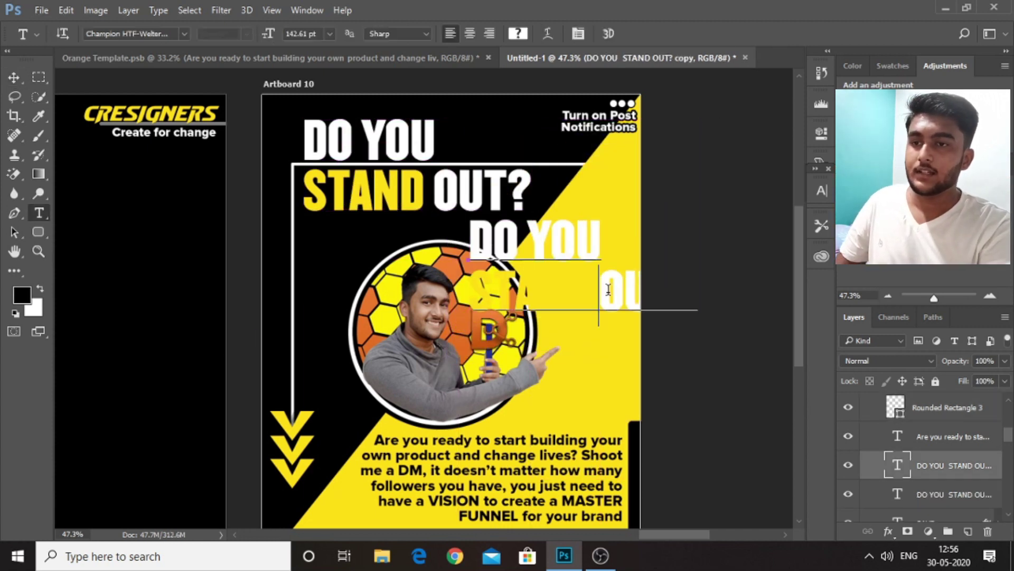
{"action": "type", "text": "WHO"}
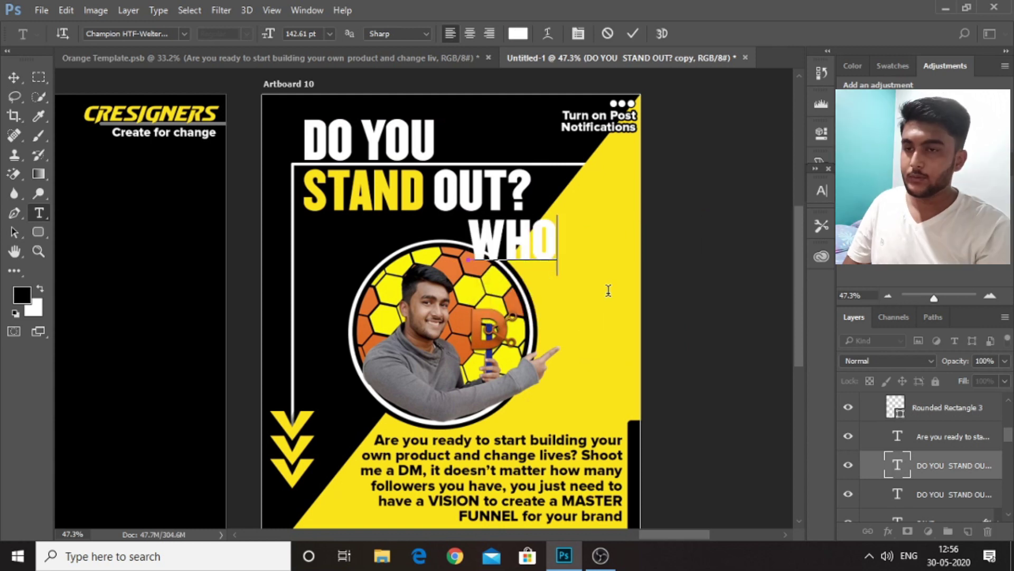
{"action": "type", "text": " AM I"}
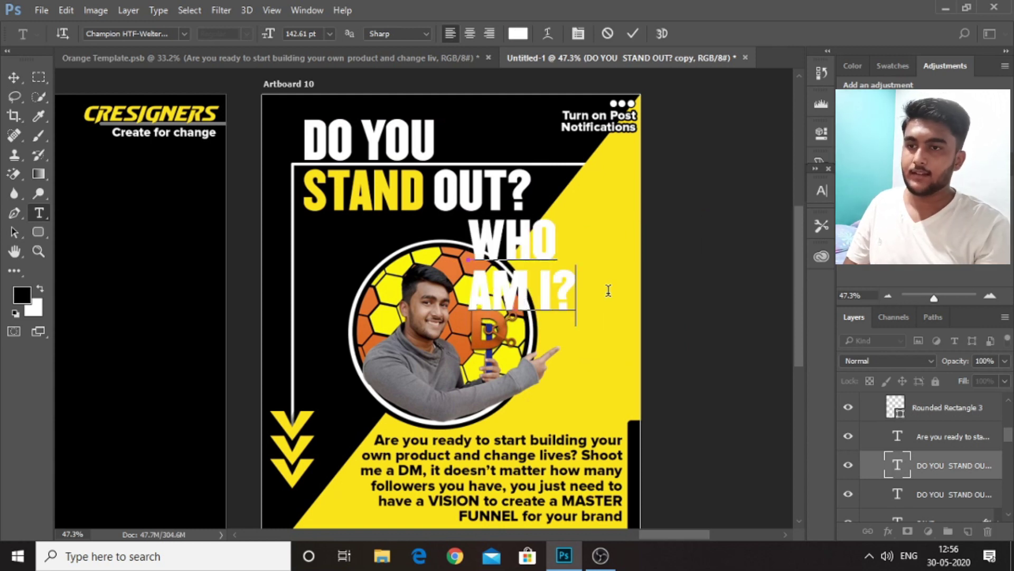
Colour the "WHO AM I?" text black (000000) and right-align it
{"action": "key", "text": "ctrl+a"}
{"action": "left_click", "coordinate": [518, 33]}
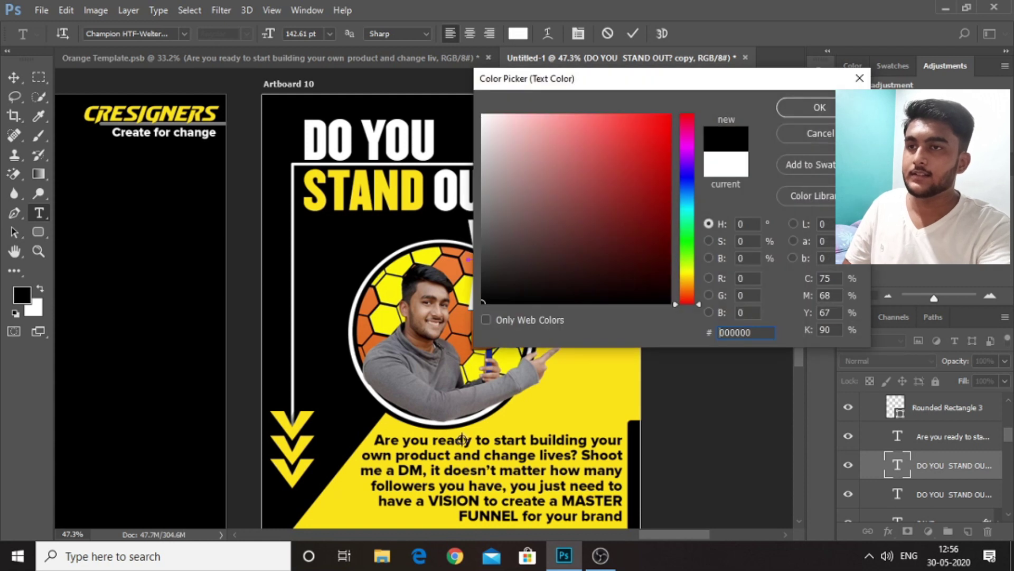
{"action": "left_click", "coordinate": [834, 115]}
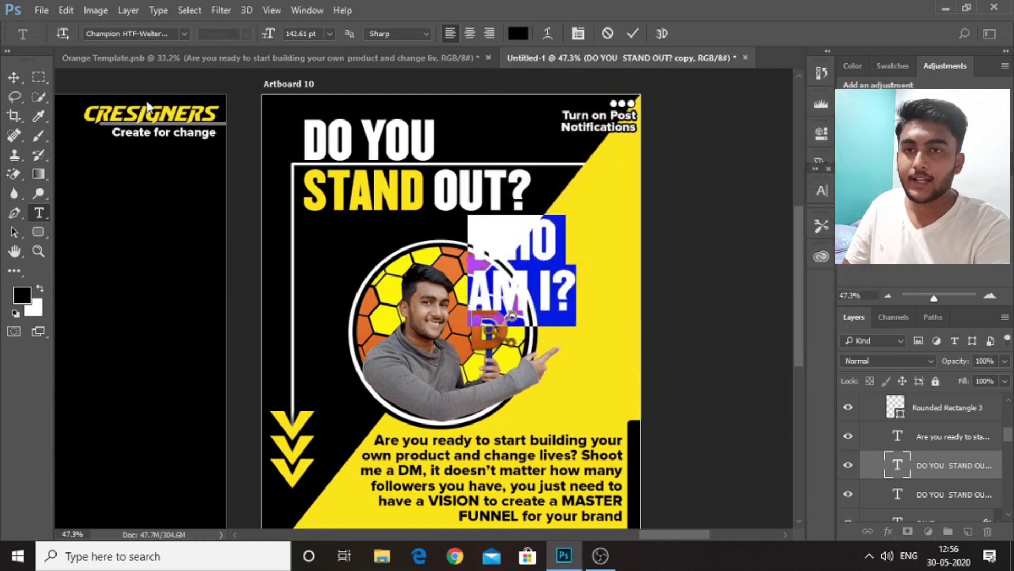
{"action": "left_click", "coordinate": [489, 34]}
{"action": "left_click", "coordinate": [13, 77]}
Move "WHO AM I?" onto the yellow area beside the portrait, enlarge it and adjust its tracking
{"action": "left_click_drag", "start_coordinate": [493, 240], "coordinate": [667, 259]}
{"action": "key", "text": "ctrl+t"}
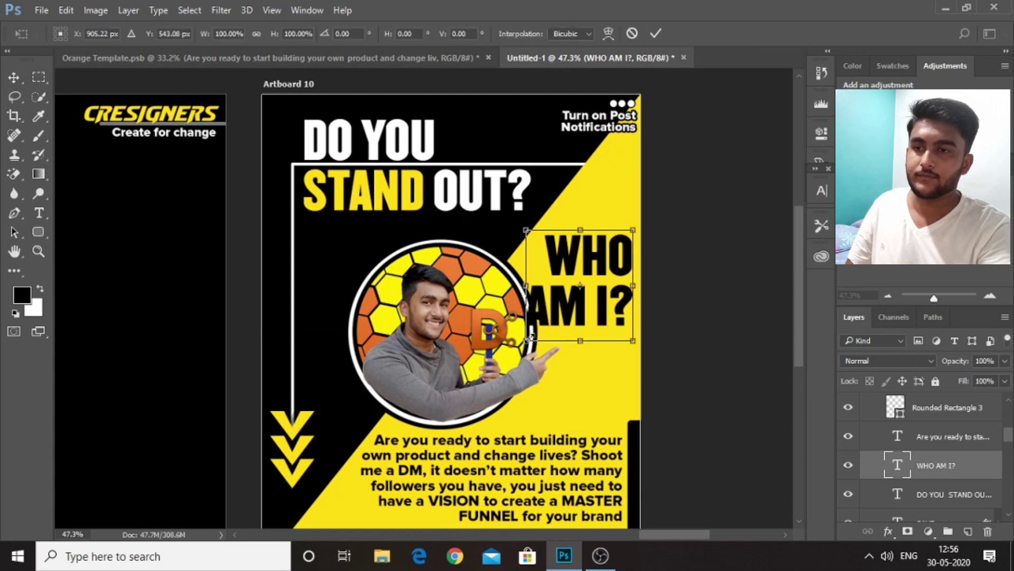
{"action": "left_click_drag", "start_coordinate": [526, 341], "coordinate": [511, 355]}
{"action": "key", "text": "Return"}
{"action": "left_click", "coordinate": [823, 190]}
{"action": "left_click", "coordinate": [738, 246]}
{"action": "left_click_drag", "start_coordinate": [738, 248], "coordinate": [761, 249]}
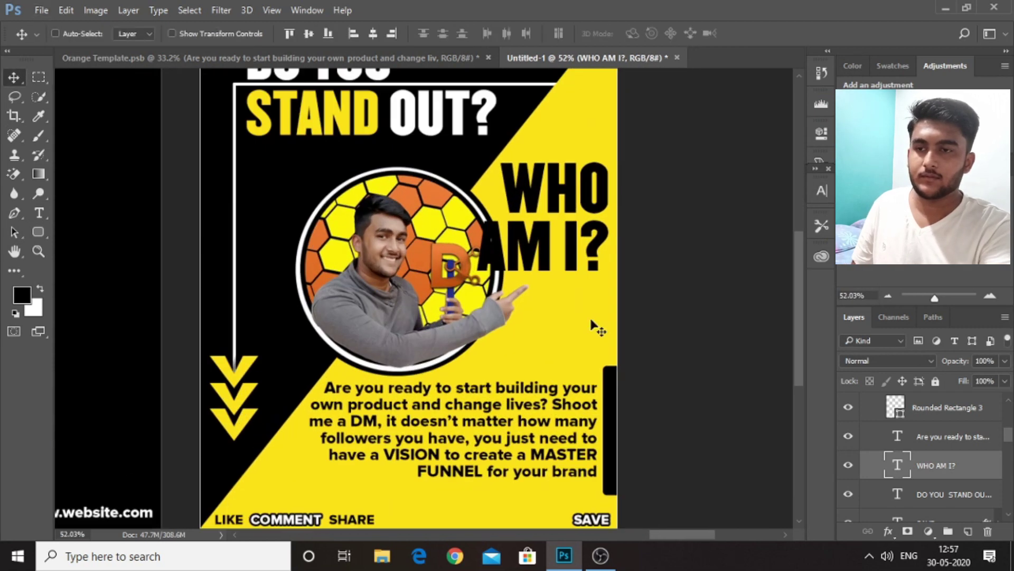
Shrink the circular portrait and "WHO AM I?" slightly, and fit the text beside the portrait against the artboard's right edge
{"action": "left_click_drag", "start_coordinate": [596, 330], "coordinate": [523, 376]}
{"action": "key", "text": "Return"}
{"action": "left_click_drag", "start_coordinate": [580, 234], "coordinate": [597, 249]}
{"action": "key", "text": "ctrl+t"}
{"action": "left_click_drag", "start_coordinate": [492, 302], "coordinate": [502, 306]}
{"action": "key", "text": "Return"}
{"action": "left_click_drag", "start_coordinate": [588, 247], "coordinate": [586, 237]}
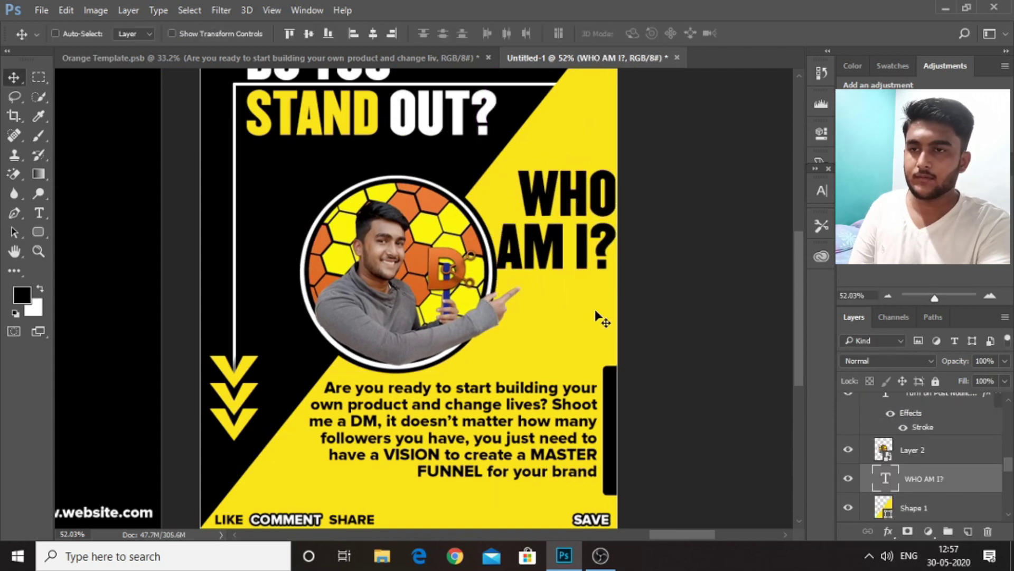
On a new layer above "WHO AM I?", draw a curved downward arrow path with the Pen tool, from the headline toward the body paragraph
{"action": "scroll", "coordinate": [587, 316], "scroll_direction": "down", "scroll_amount": 2}
{"action": "scroll", "coordinate": [586, 316], "scroll_direction": "up", "scroll_amount": 3}
{"action": "left_click", "coordinate": [16, 214]}
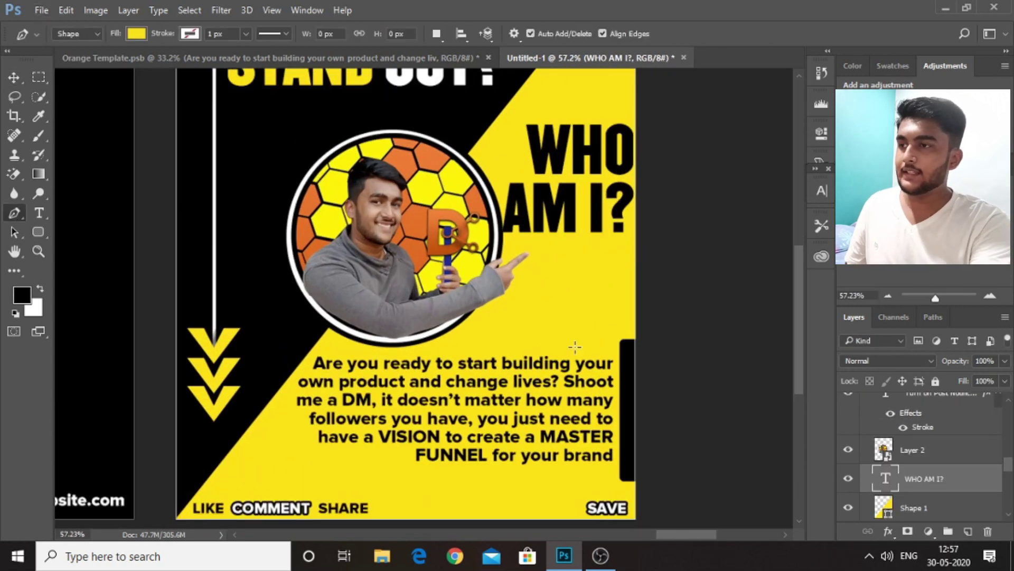
{"action": "left_click", "coordinate": [966, 533]}
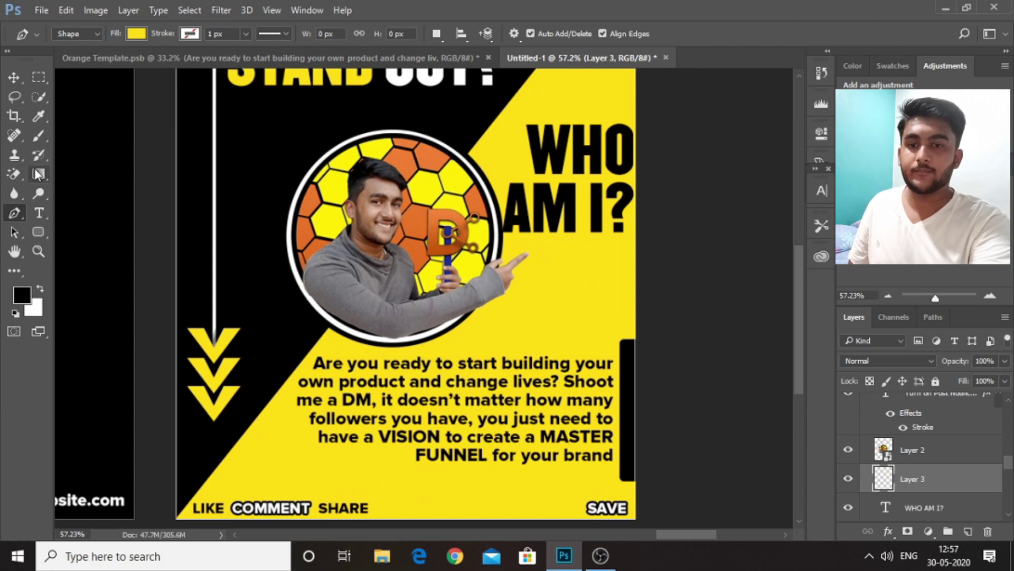
{"action": "left_click", "coordinate": [90, 35]}
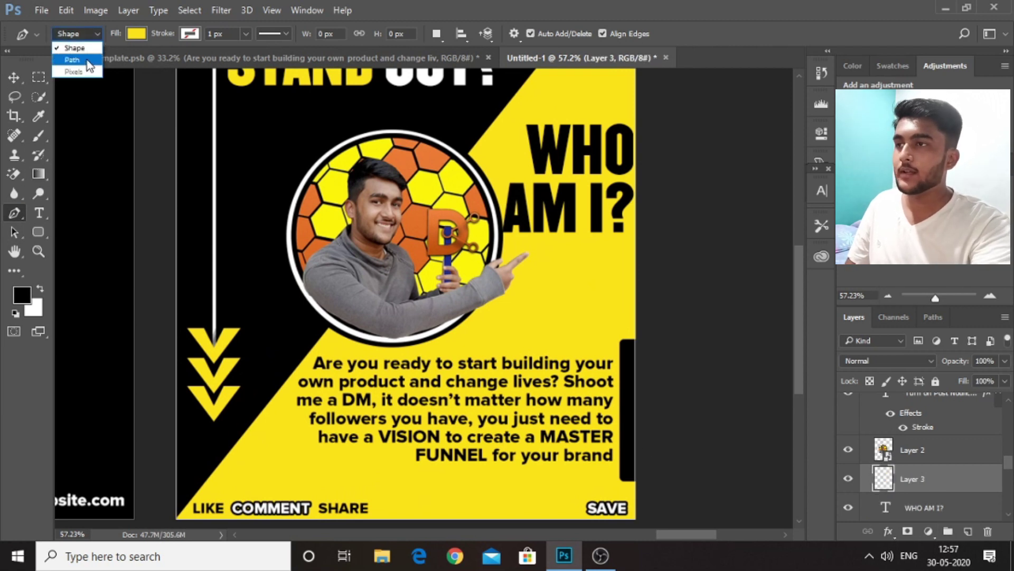
{"action": "left_click", "coordinate": [87, 62]}
{"action": "left_click", "coordinate": [561, 246]}
{"action": "mouse_move", "coordinate": [548, 323]}
{"action": "left_mouse_down"}
{"action": "mouse_move", "coordinate": [518, 339]}
{"action": "mouse_move", "coordinate": [524, 360]}
{"action": "mouse_move", "coordinate": [511, 389]}
{"action": "mouse_move", "coordinate": [517, 379]}
{"action": "left_mouse_up"}
{"action": "key", "text": "ctrl+z"}
{"action": "scroll", "coordinate": [545, 342], "scroll_direction": "up", "scroll_amount": 10}
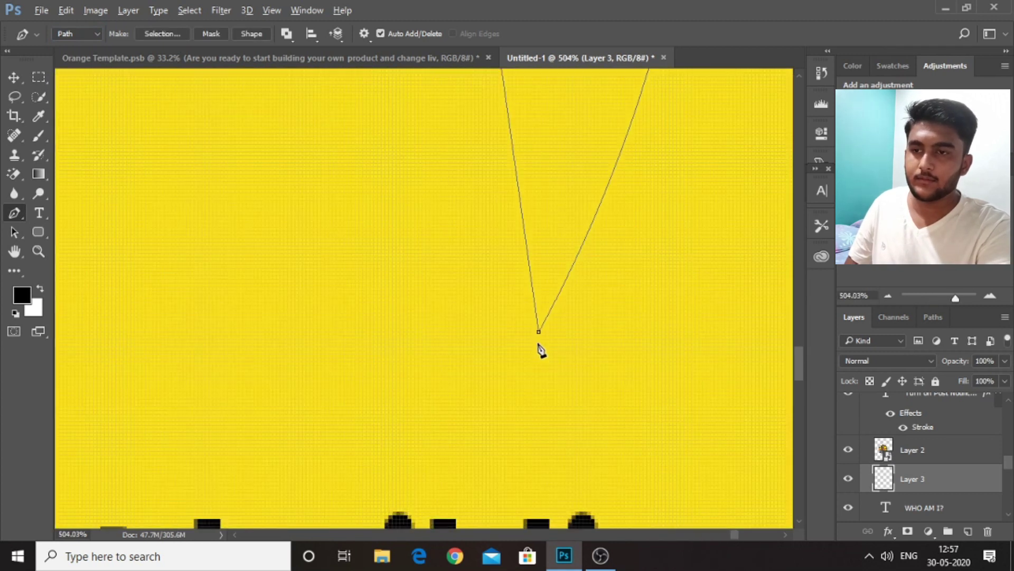
{"action": "scroll", "coordinate": [718, 275], "scroll_direction": "down", "scroll_amount": 10}
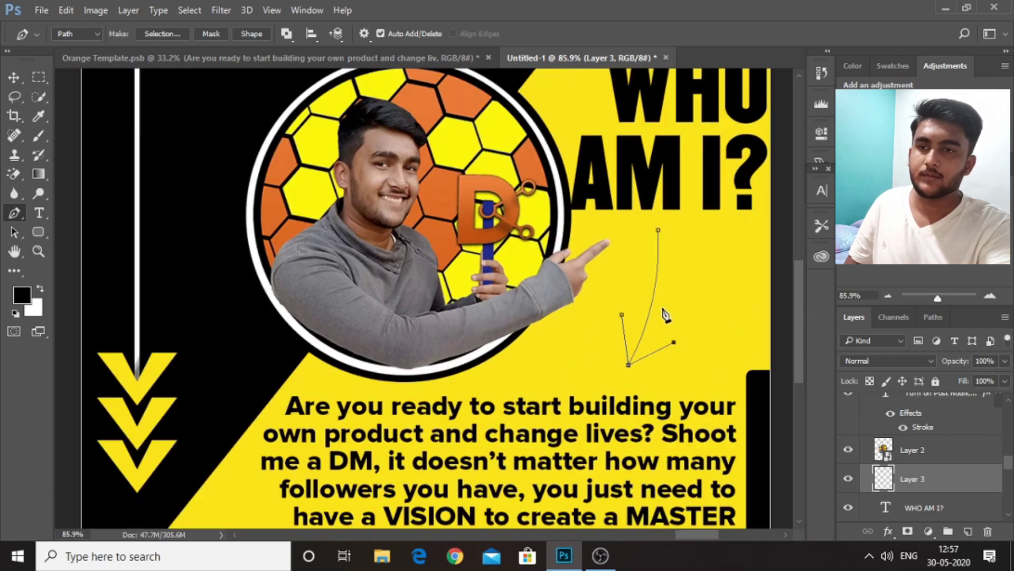
Stroke the arrow path with the black Brush, leaving Simulate Pressure off
{"action": "right_click", "coordinate": [672, 301]}
{"action": "left_click", "coordinate": [714, 283]}
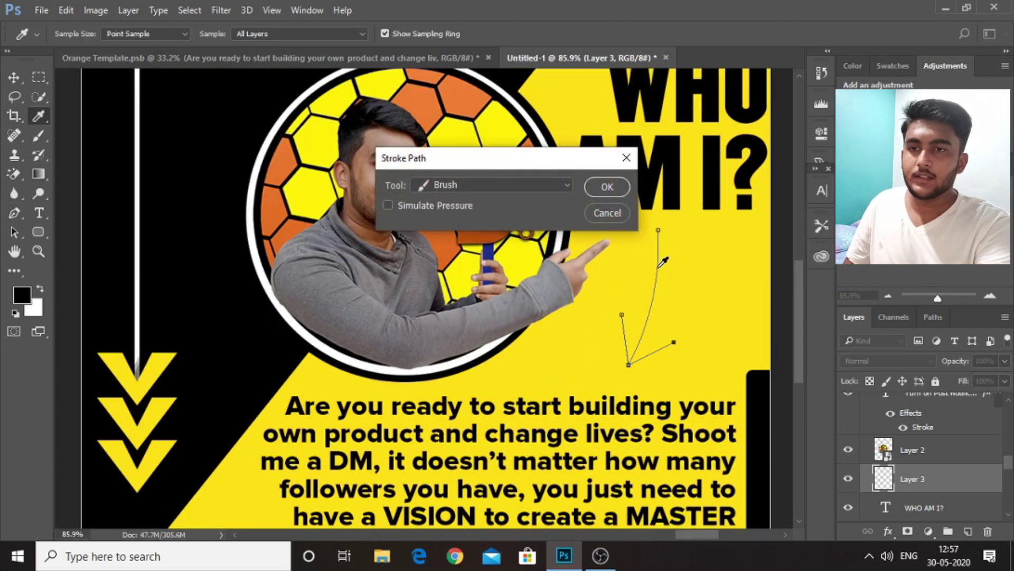
{"action": "left_click", "coordinate": [607, 186]}
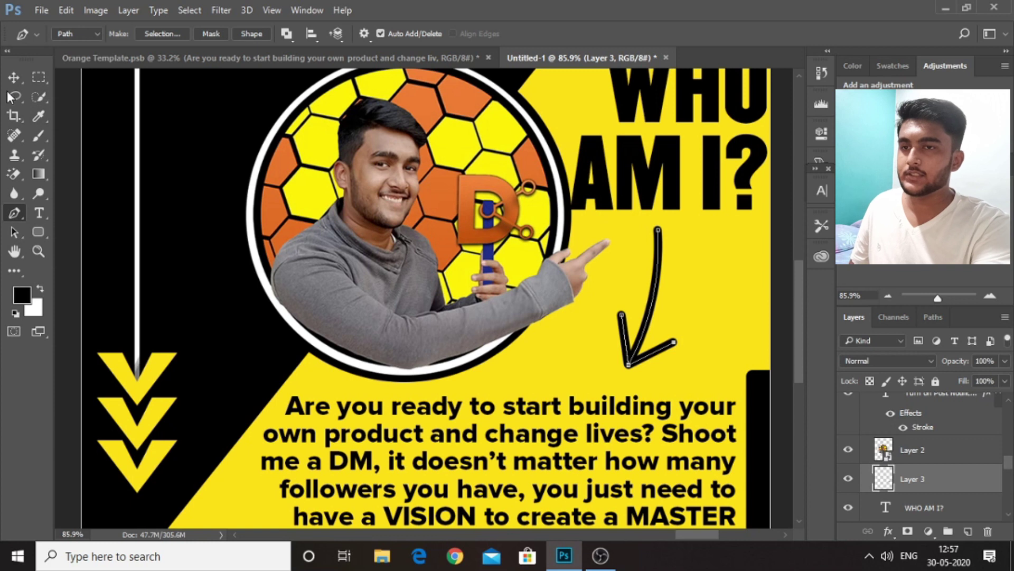
{"action": "key", "text": "v"}
{"action": "scroll", "coordinate": [679, 348], "scroll_direction": "down", "scroll_amount": 5}
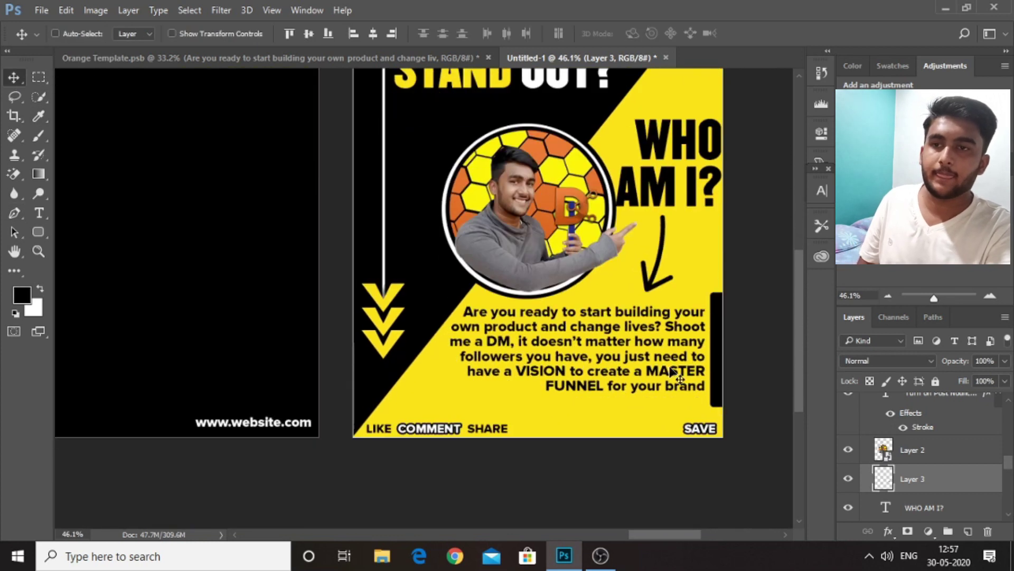
{"action": "scroll", "coordinate": [749, 386], "scroll_direction": "up", "scroll_amount": 2}
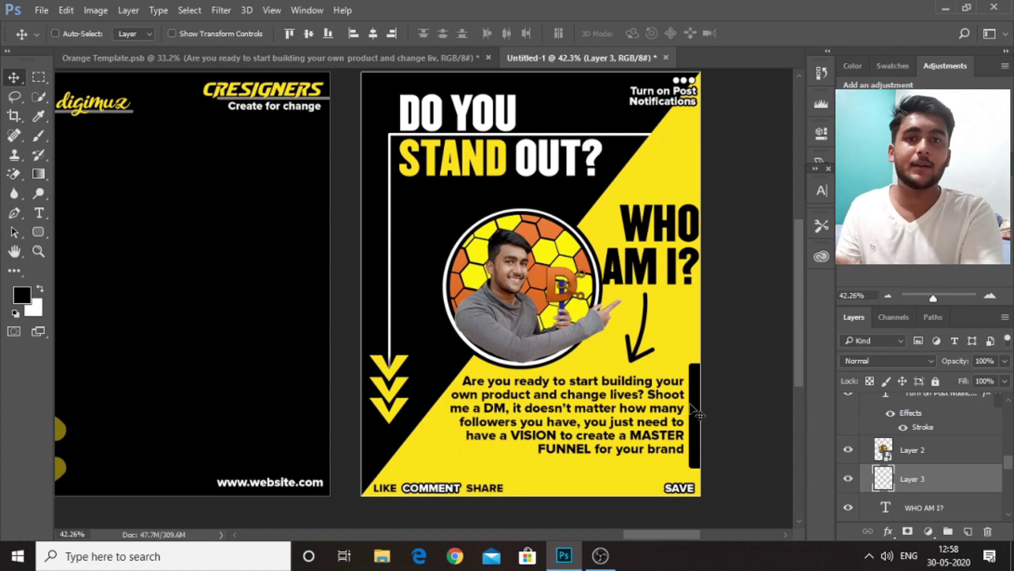
Save the document as "template 1" in Large Document Format (PSB) in the Series folder, keeping its layers
{"action": "left_click", "coordinate": [41, 10]}
{"action": "left_click", "coordinate": [104, 172]}
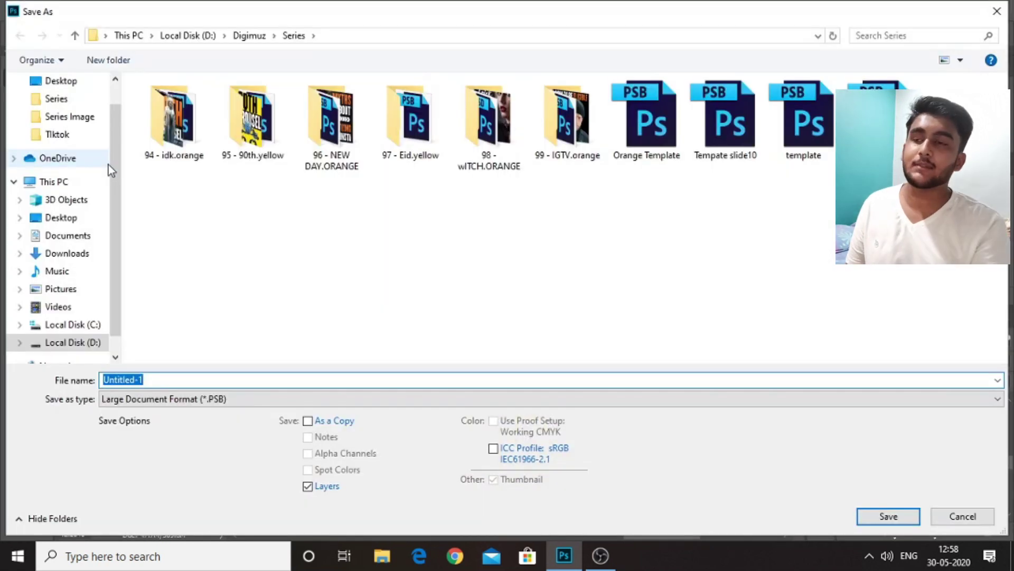
{"action": "type", "text": "te"}
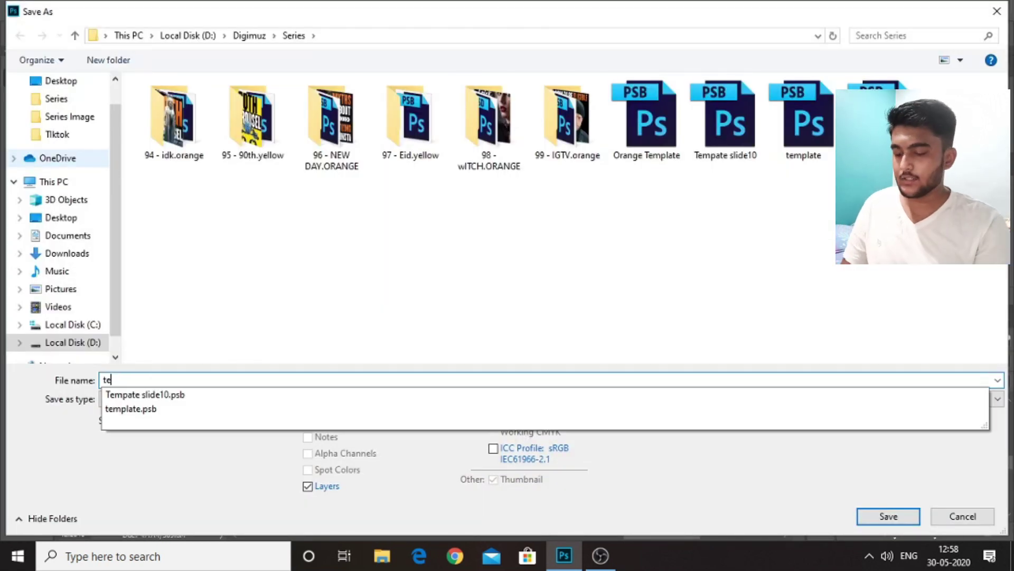
{"action": "type", "text": "mplate 1"}
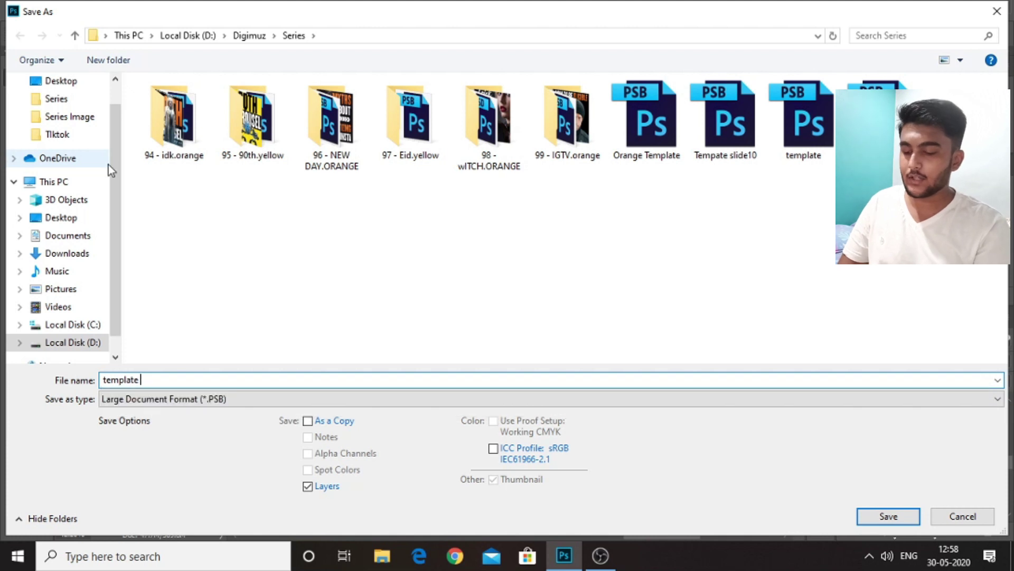
{"action": "key", "text": "Return"}
{"action": "key", "text": "Return"}
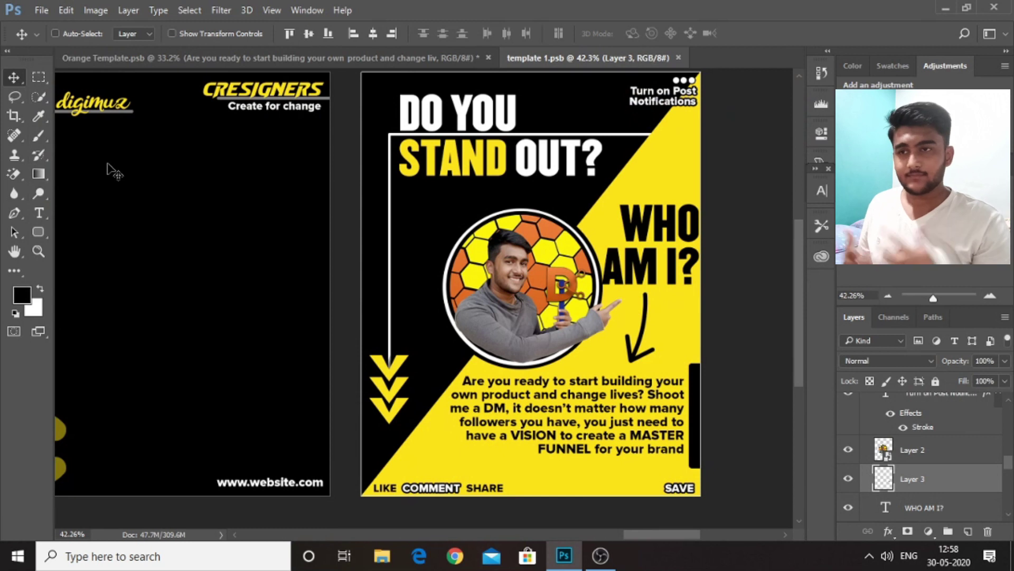
{"action": "scroll", "coordinate": [112, 170], "scroll_direction": "down", "scroll_amount": 6}
{"action": "scroll", "coordinate": [172, 246], "scroll_direction": "up", "scroll_amount": 2}
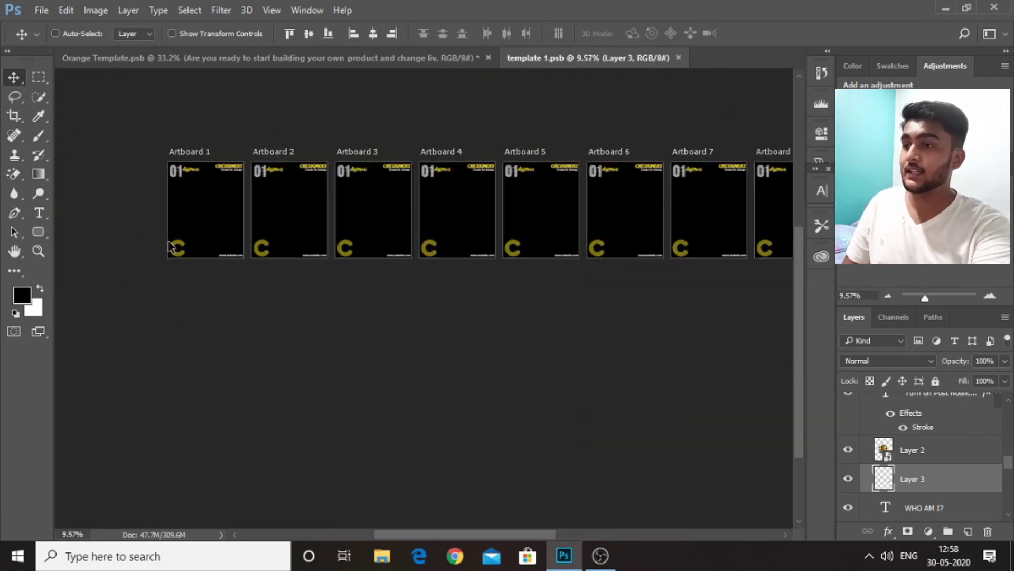
{"action": "scroll", "coordinate": [172, 246], "scroll_direction": "up", "scroll_amount": 2}
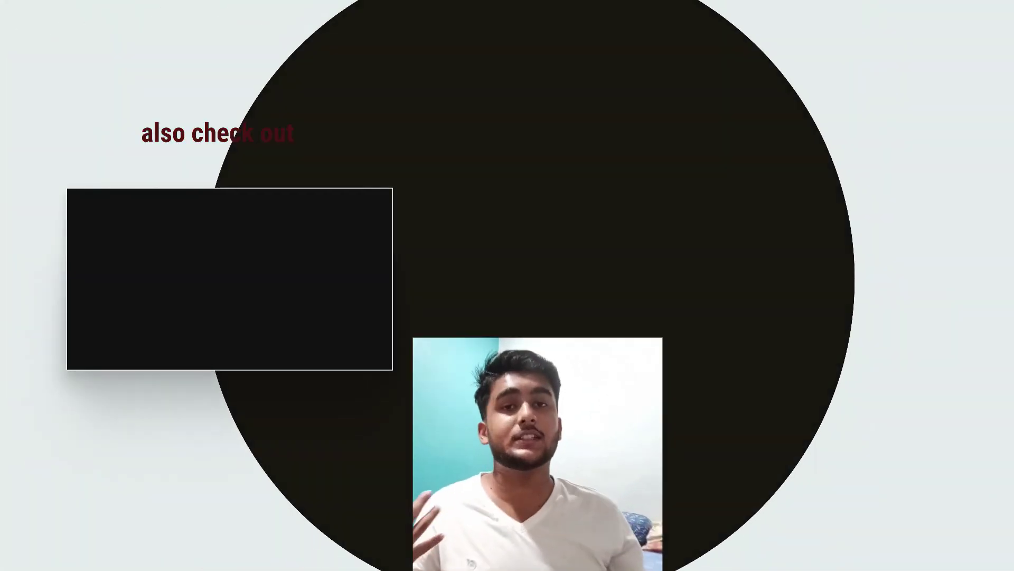